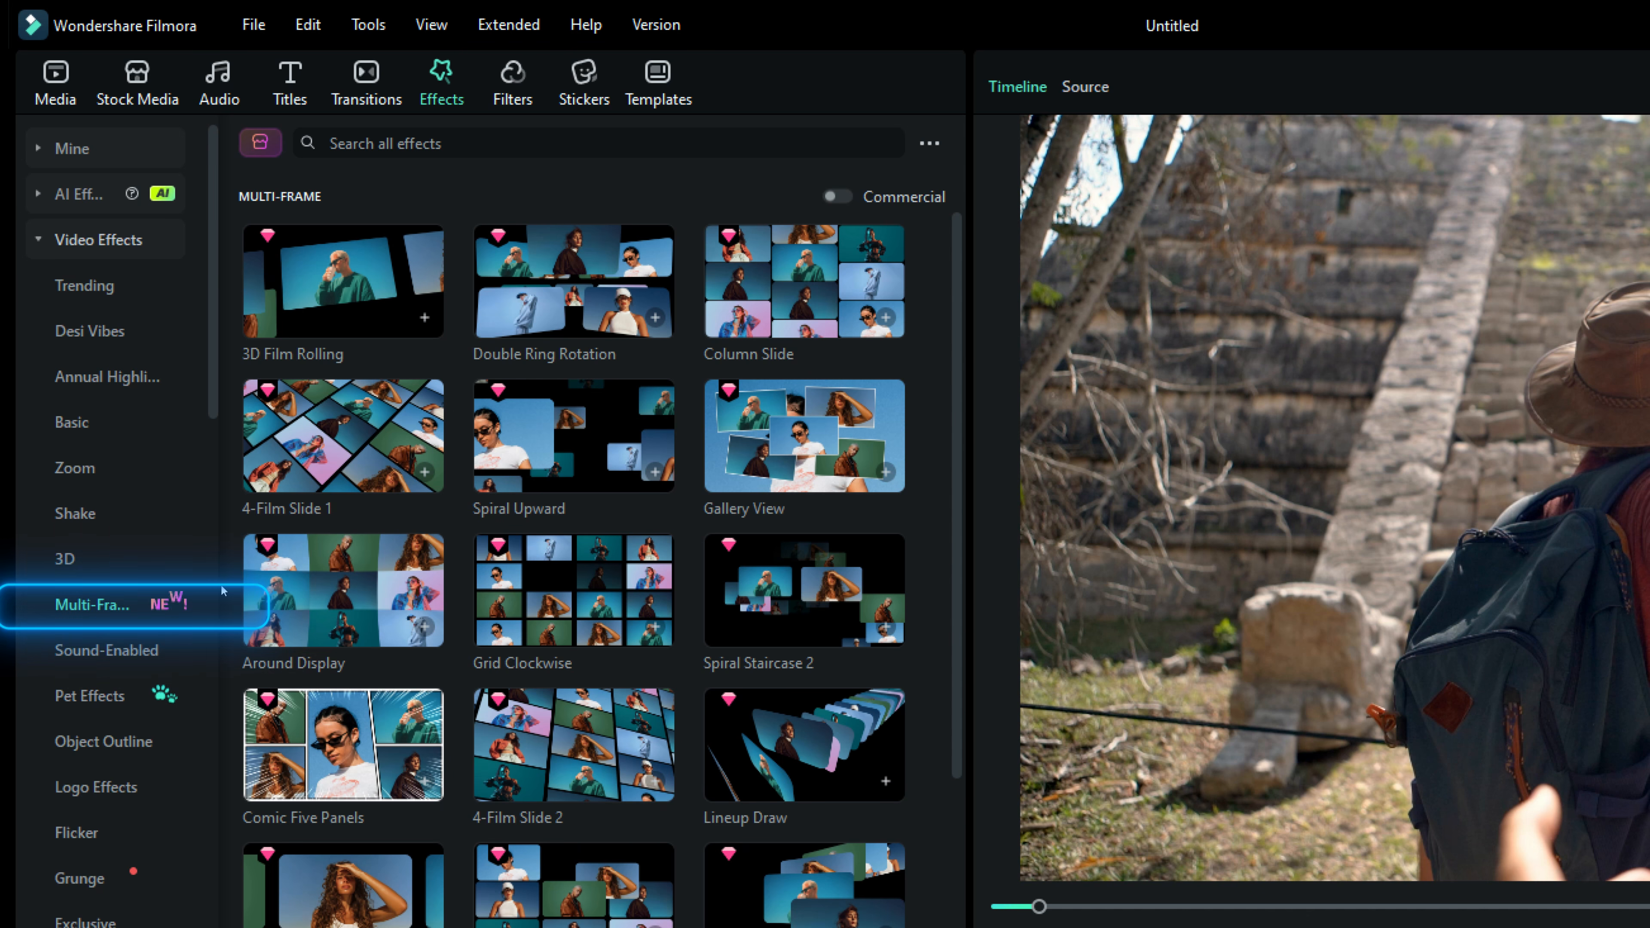
Step: Preview several Multi-Frame video effects, including 3D Film Rolling, Double Ring Rotation, Gallery View and Spiral Staircase 2
left_click(372, 269)
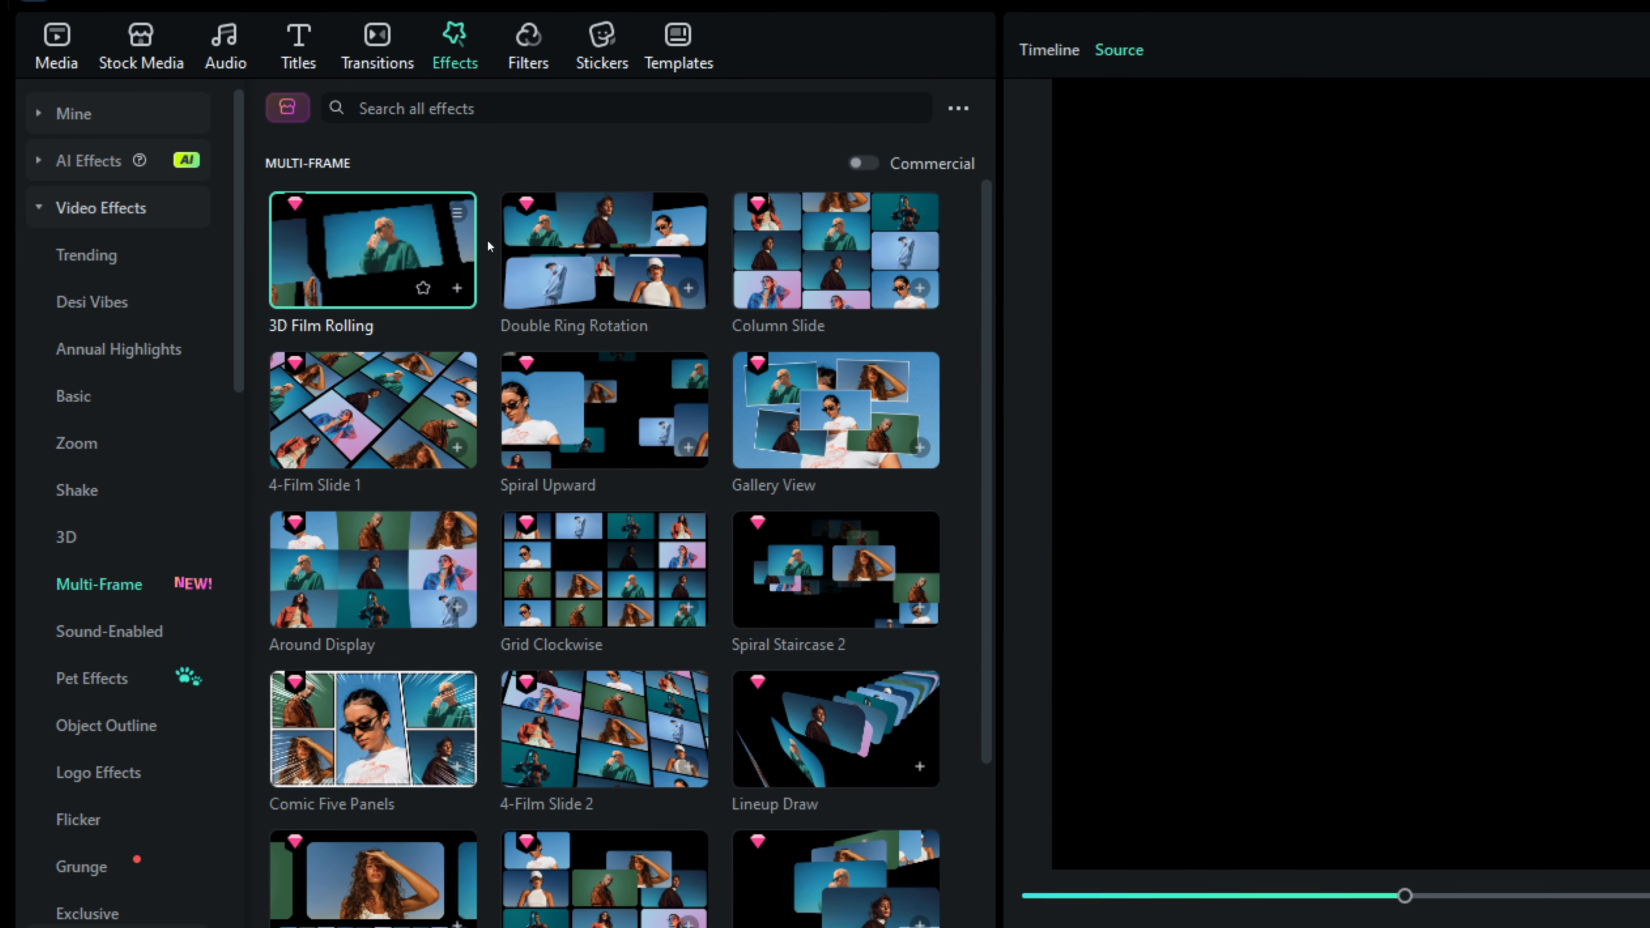
left_click(585, 234)
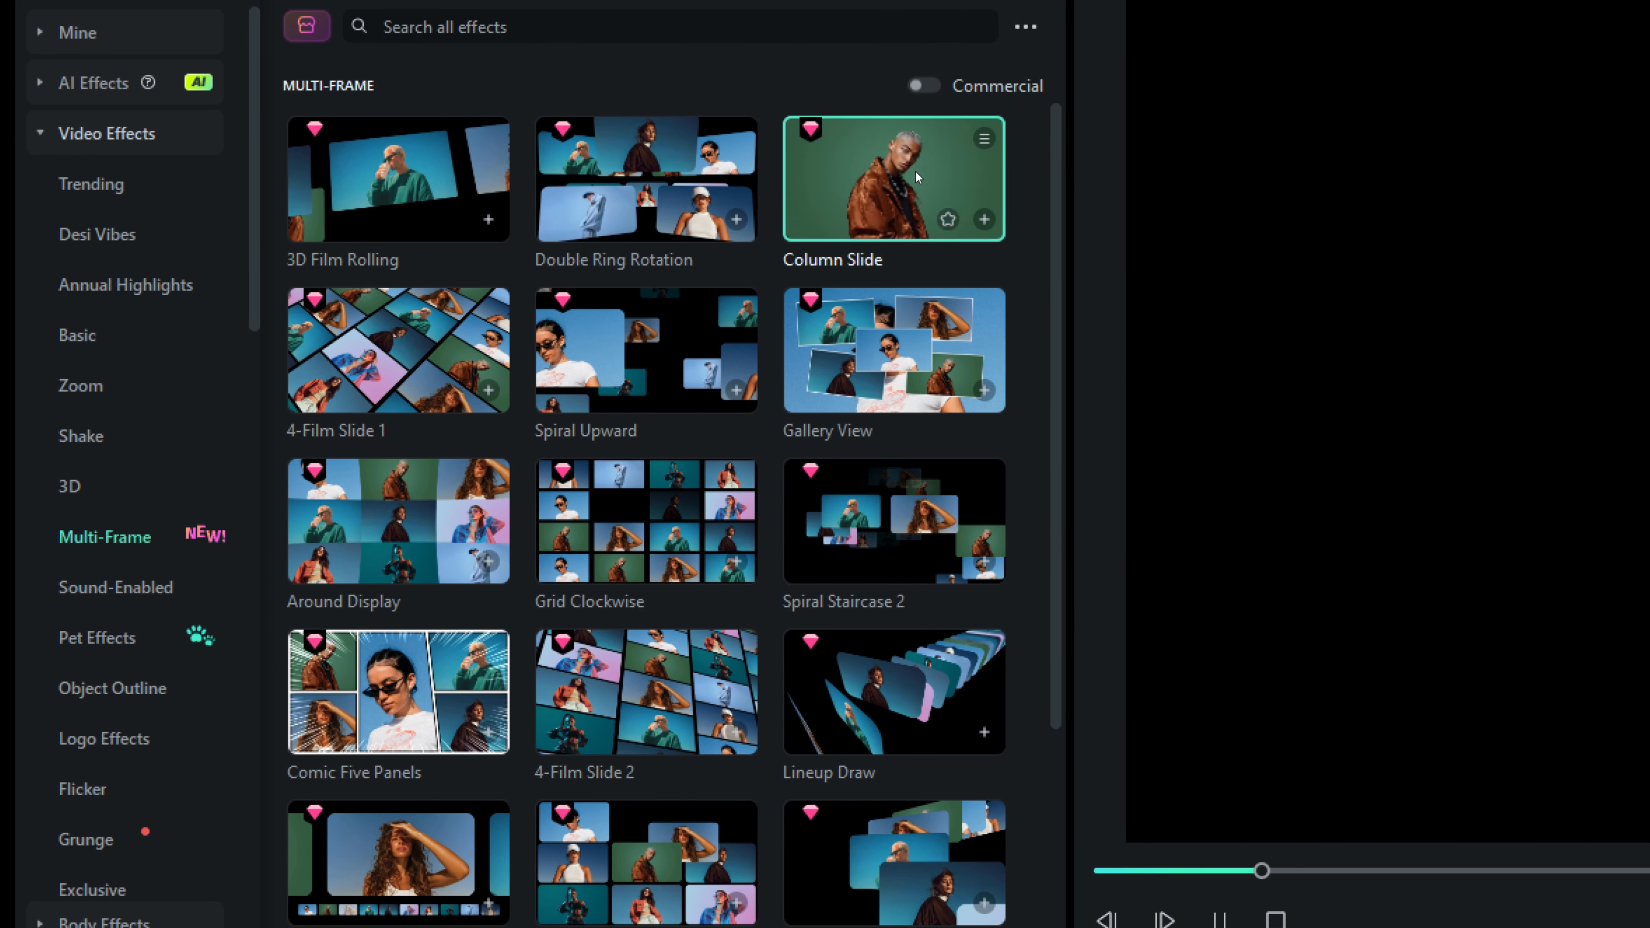
left_click(921, 304)
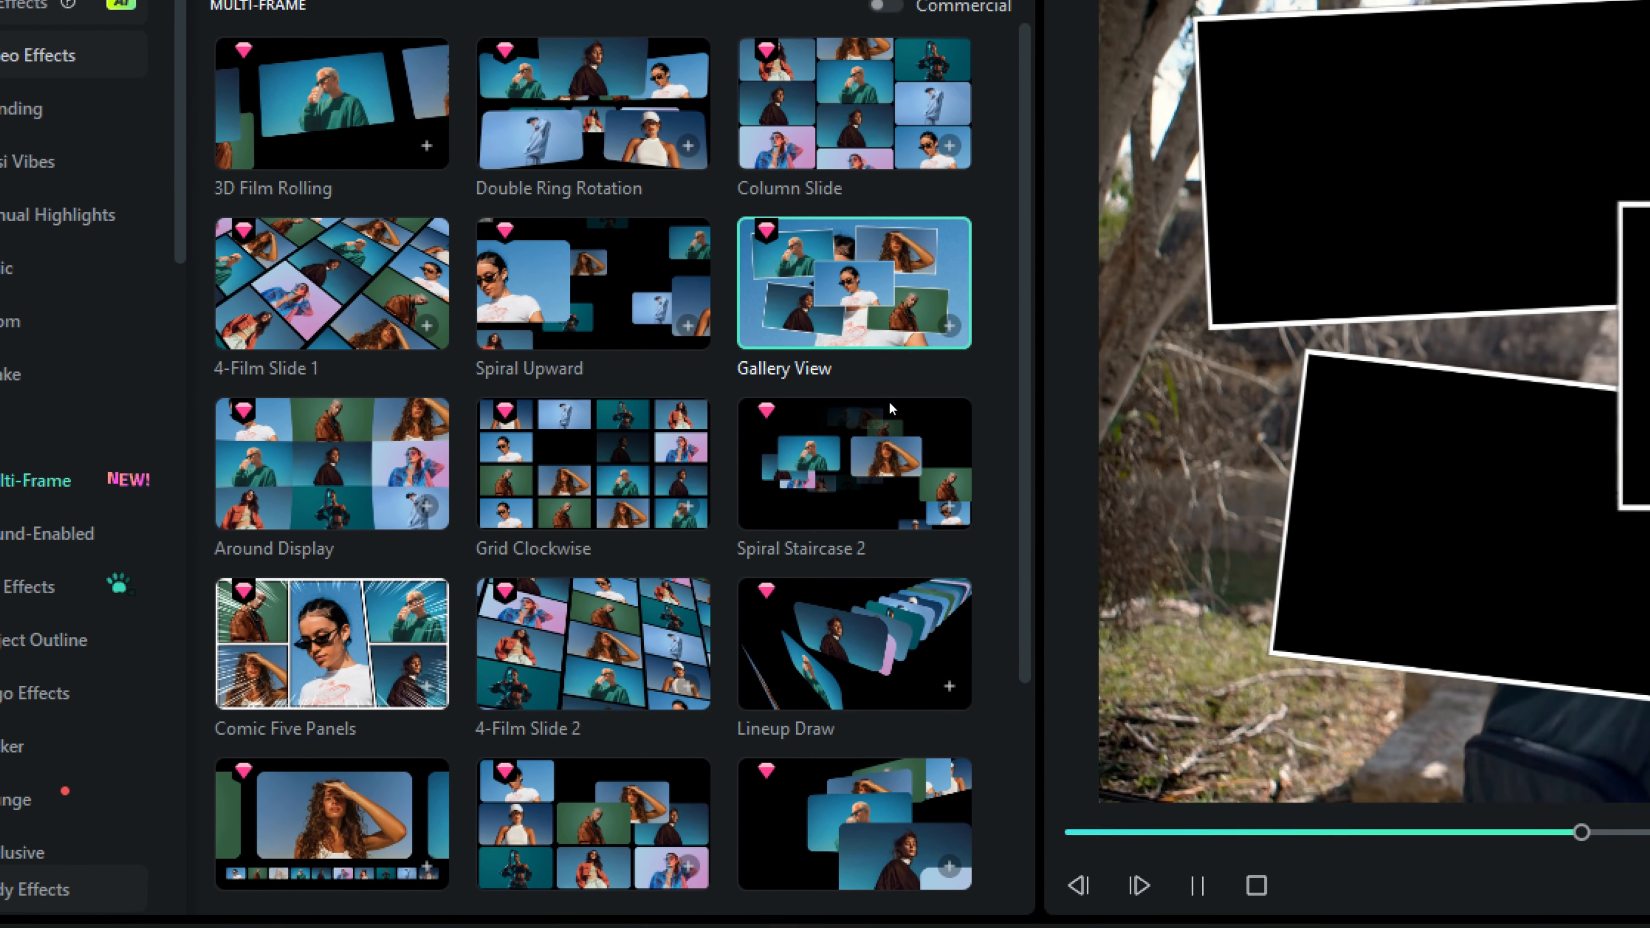
left_click(950, 475)
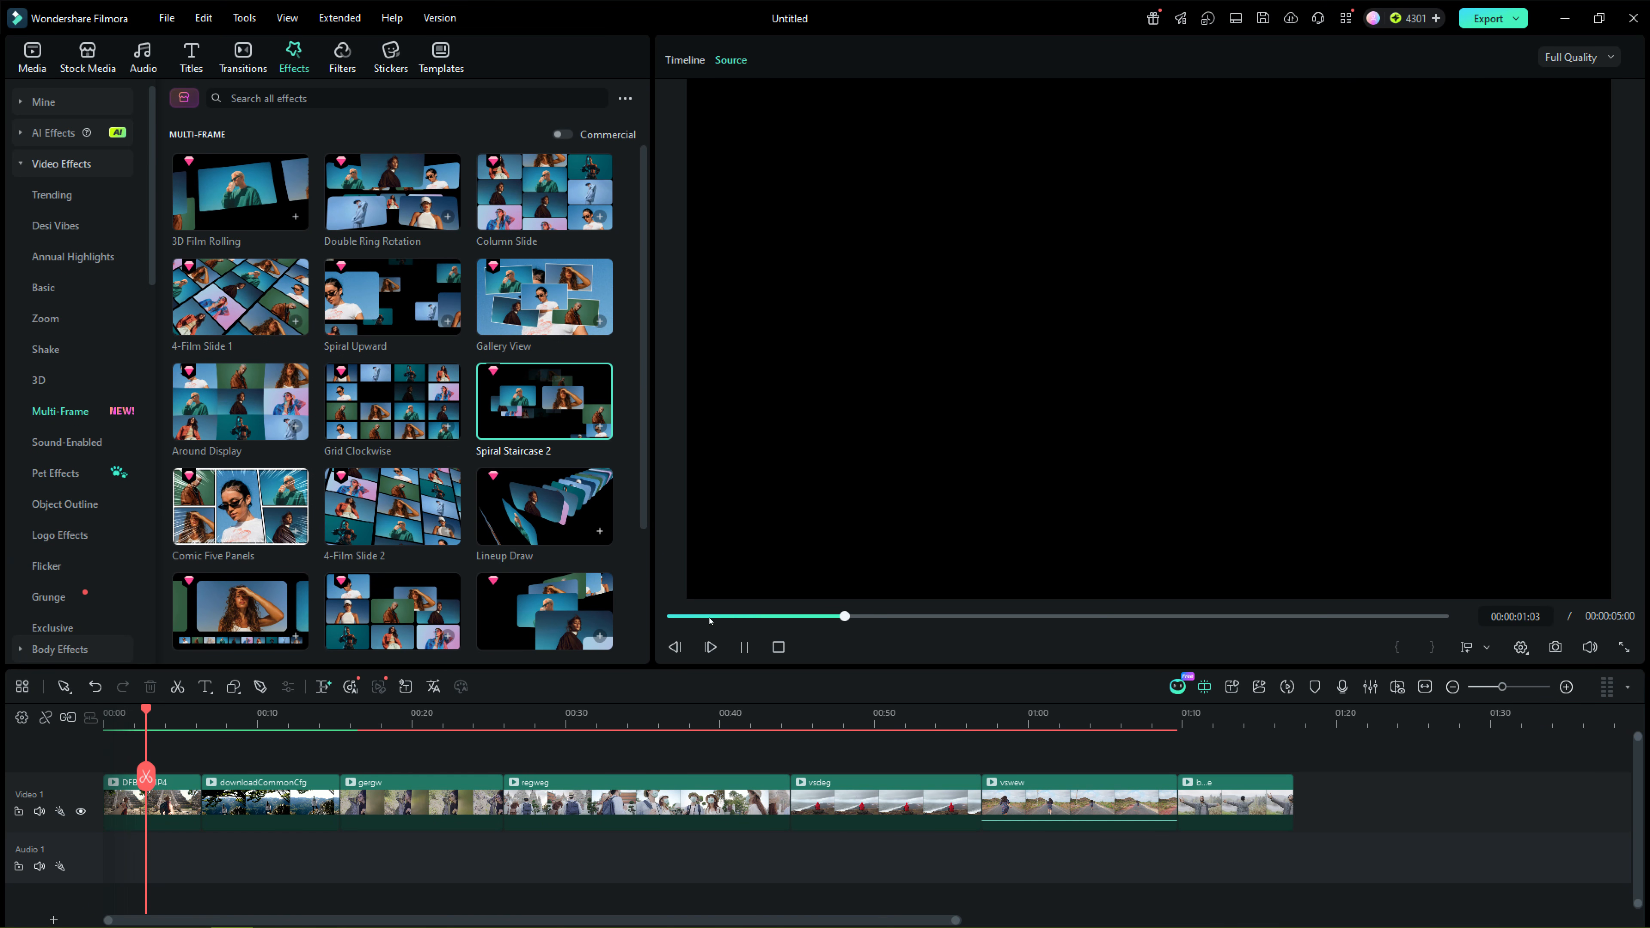
Step: Place the Gallery View effect at the start of the timeline, on a track above the first clip
left_click_drag(549, 283, 120, 780)
left_click_drag(163, 724, 211, 723)
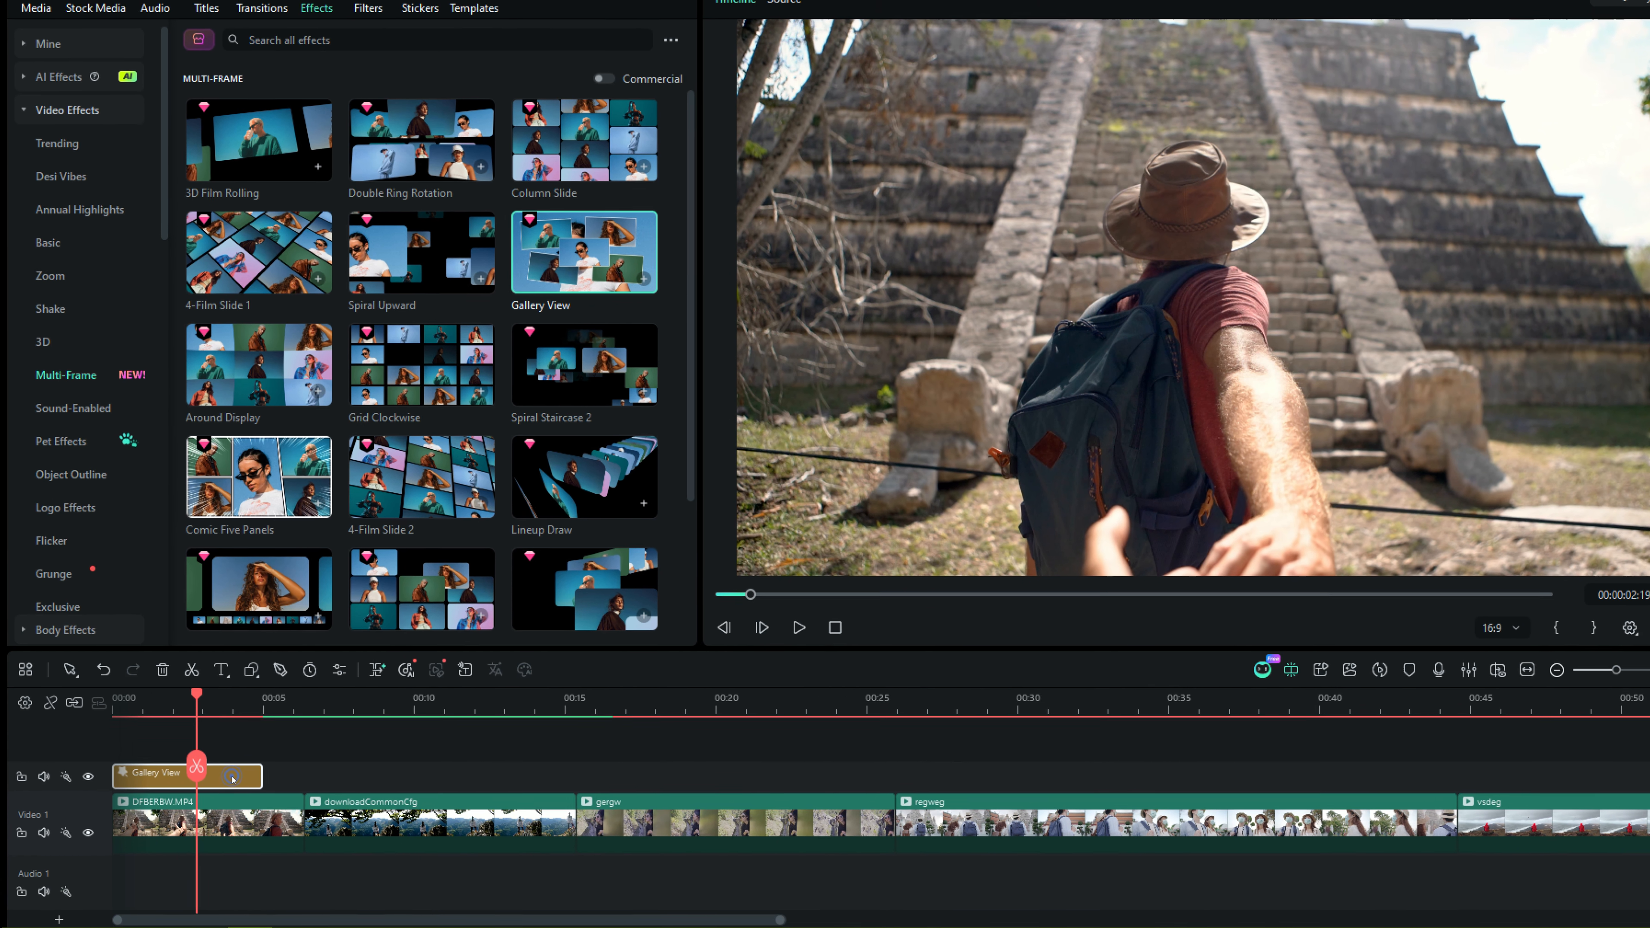
Step: Open the Gallery View effect's settings, keep Video 1 as its source track, and play back the result
double_click(216, 788)
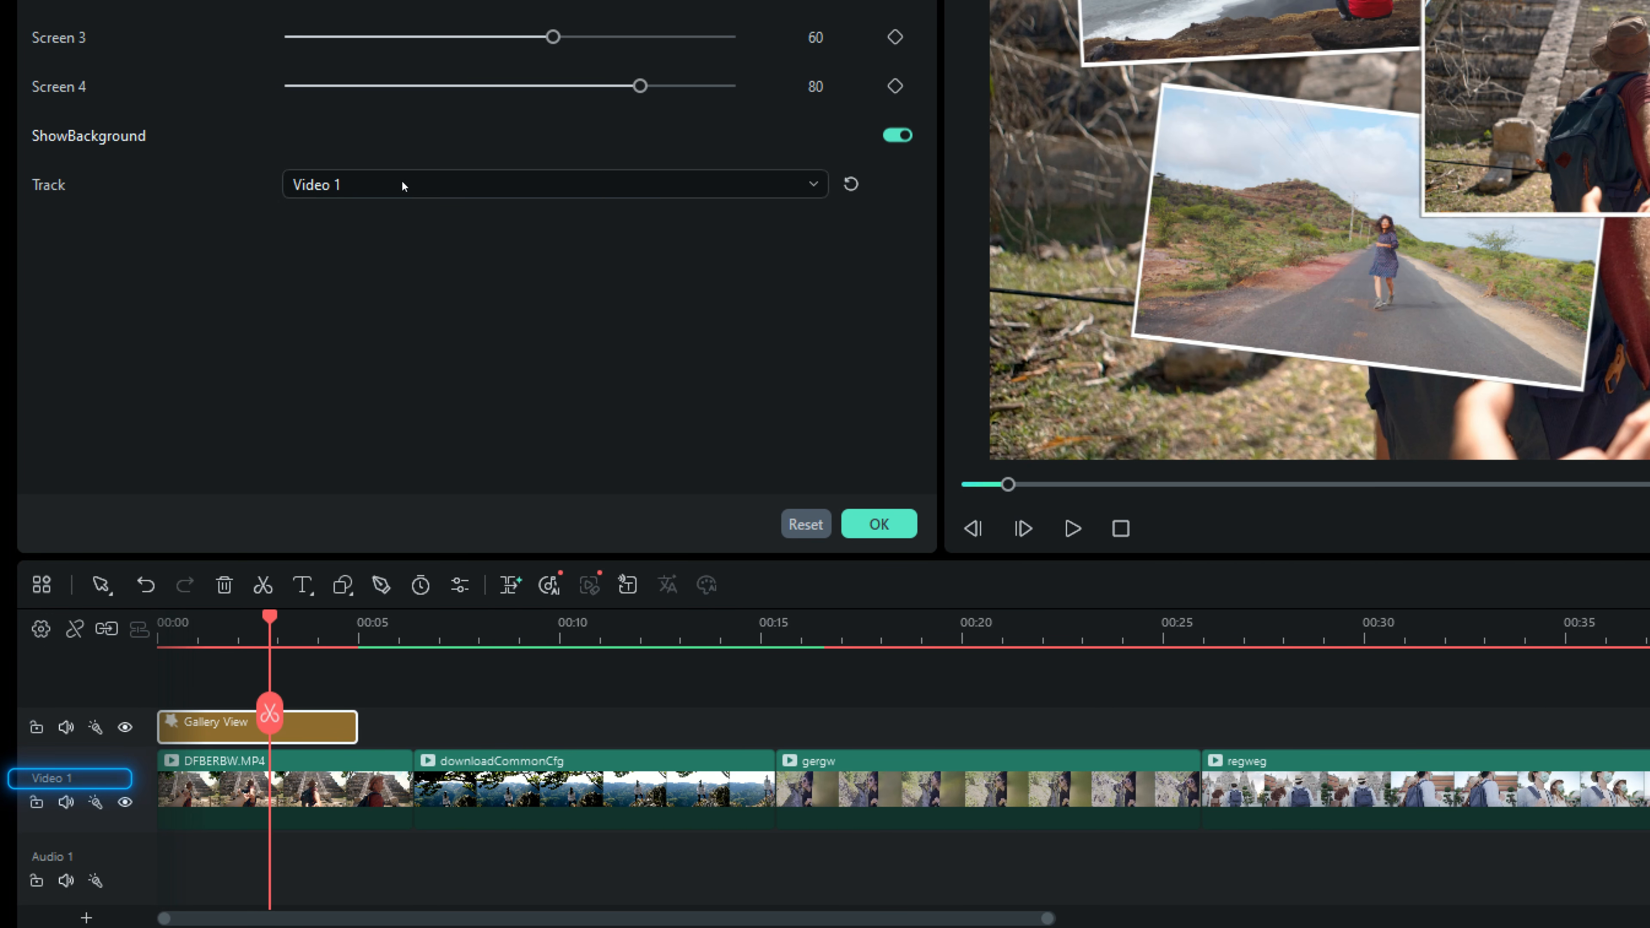
left_click(402, 184)
left_click(402, 185)
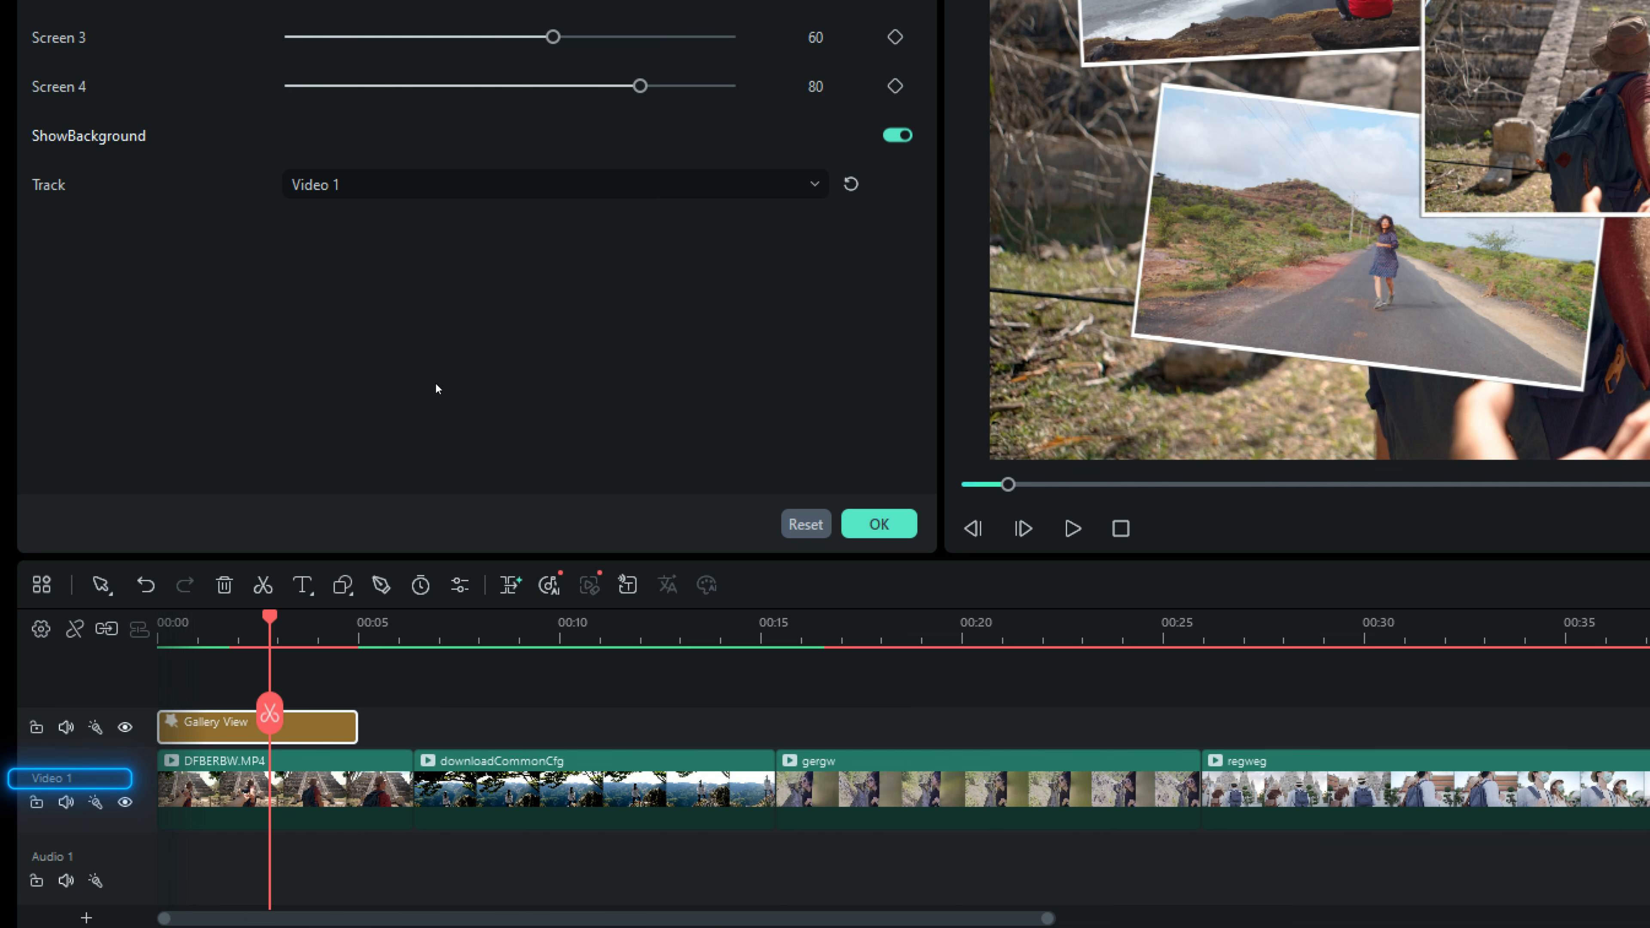
left_click(1074, 530)
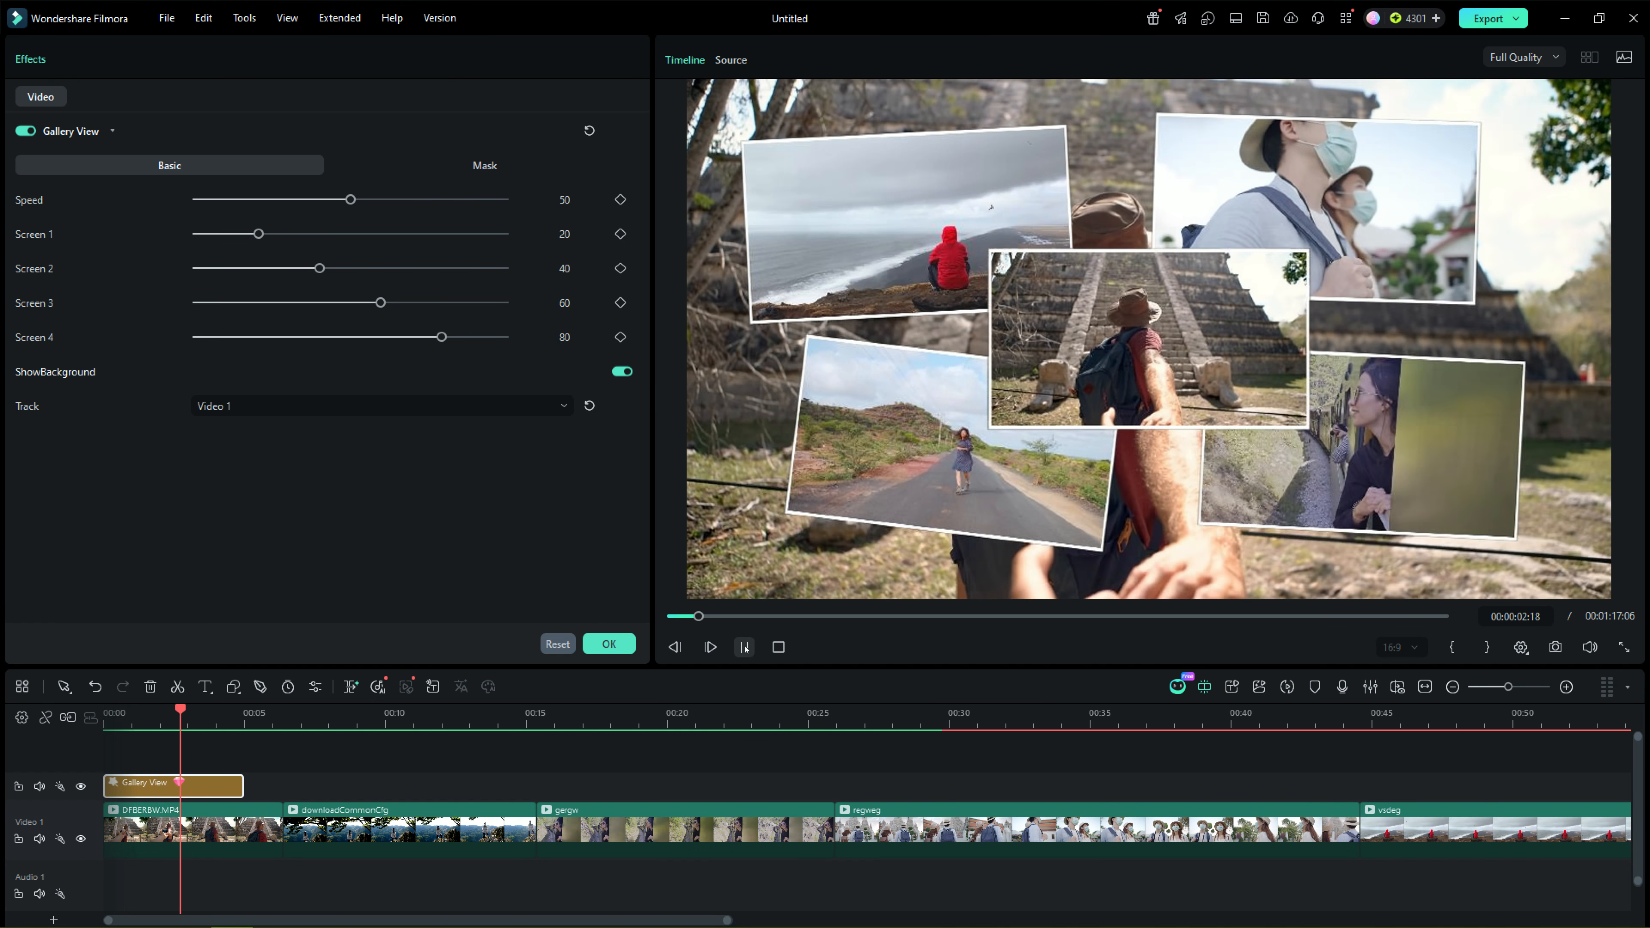
left_click(745, 647)
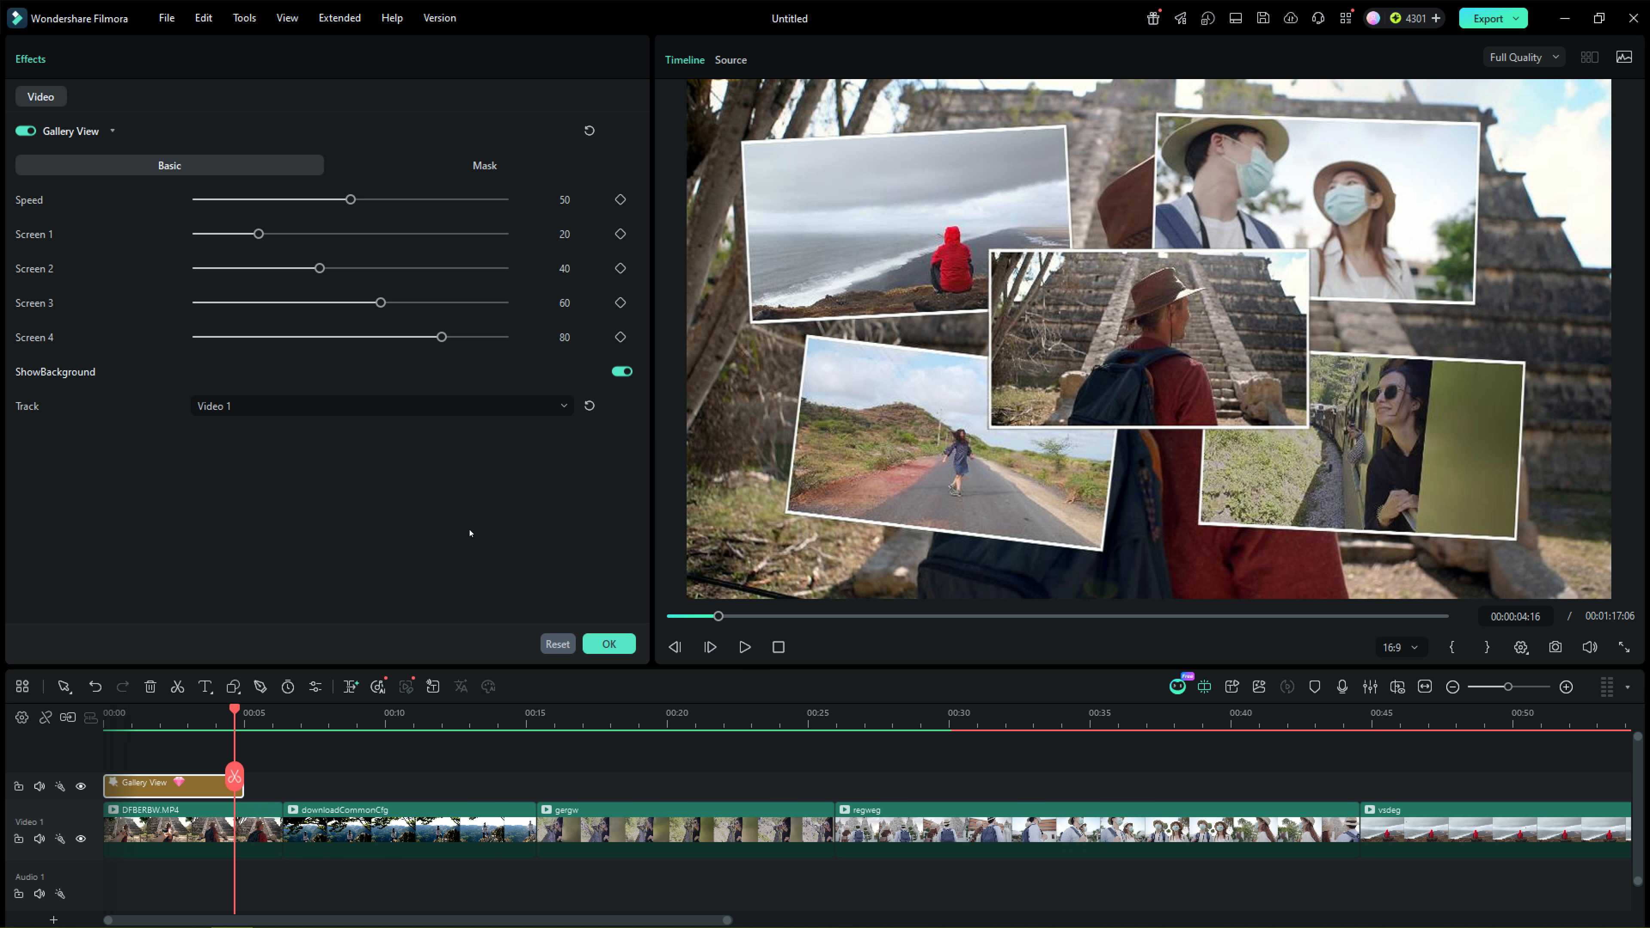
Step: Add the Spiral Staircase 2 and Comic Five Panels effects one after the other behind Gallery View and preview them
left_click_drag(545, 400, 249, 796)
left_click(743, 647)
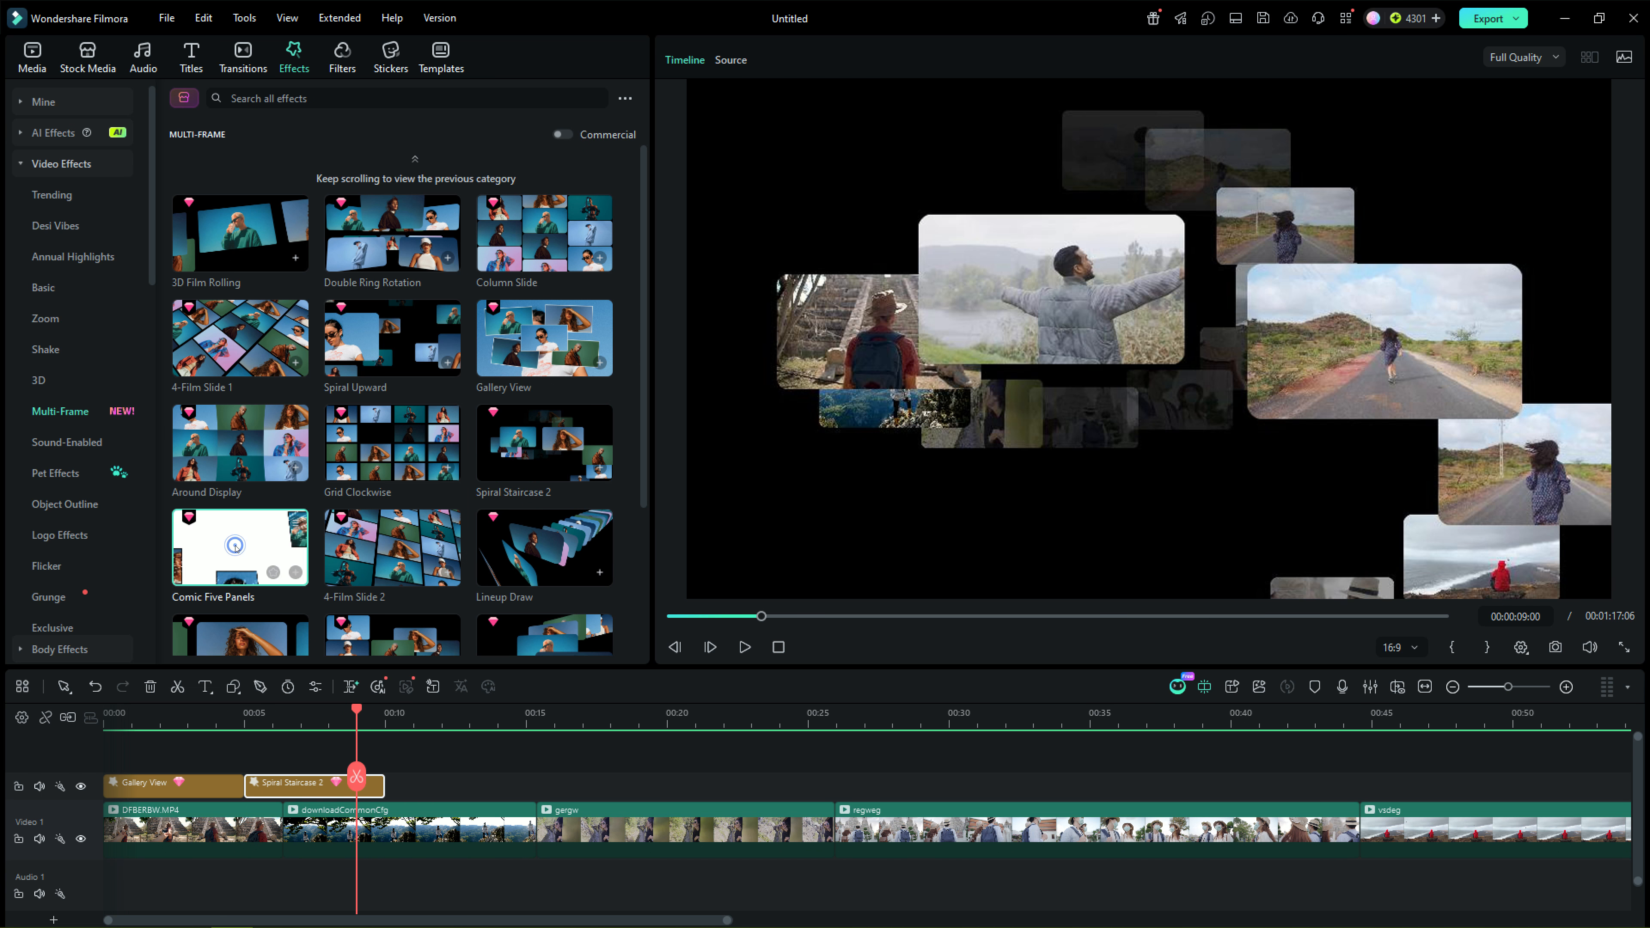
left_click_drag(240, 548, 460, 786)
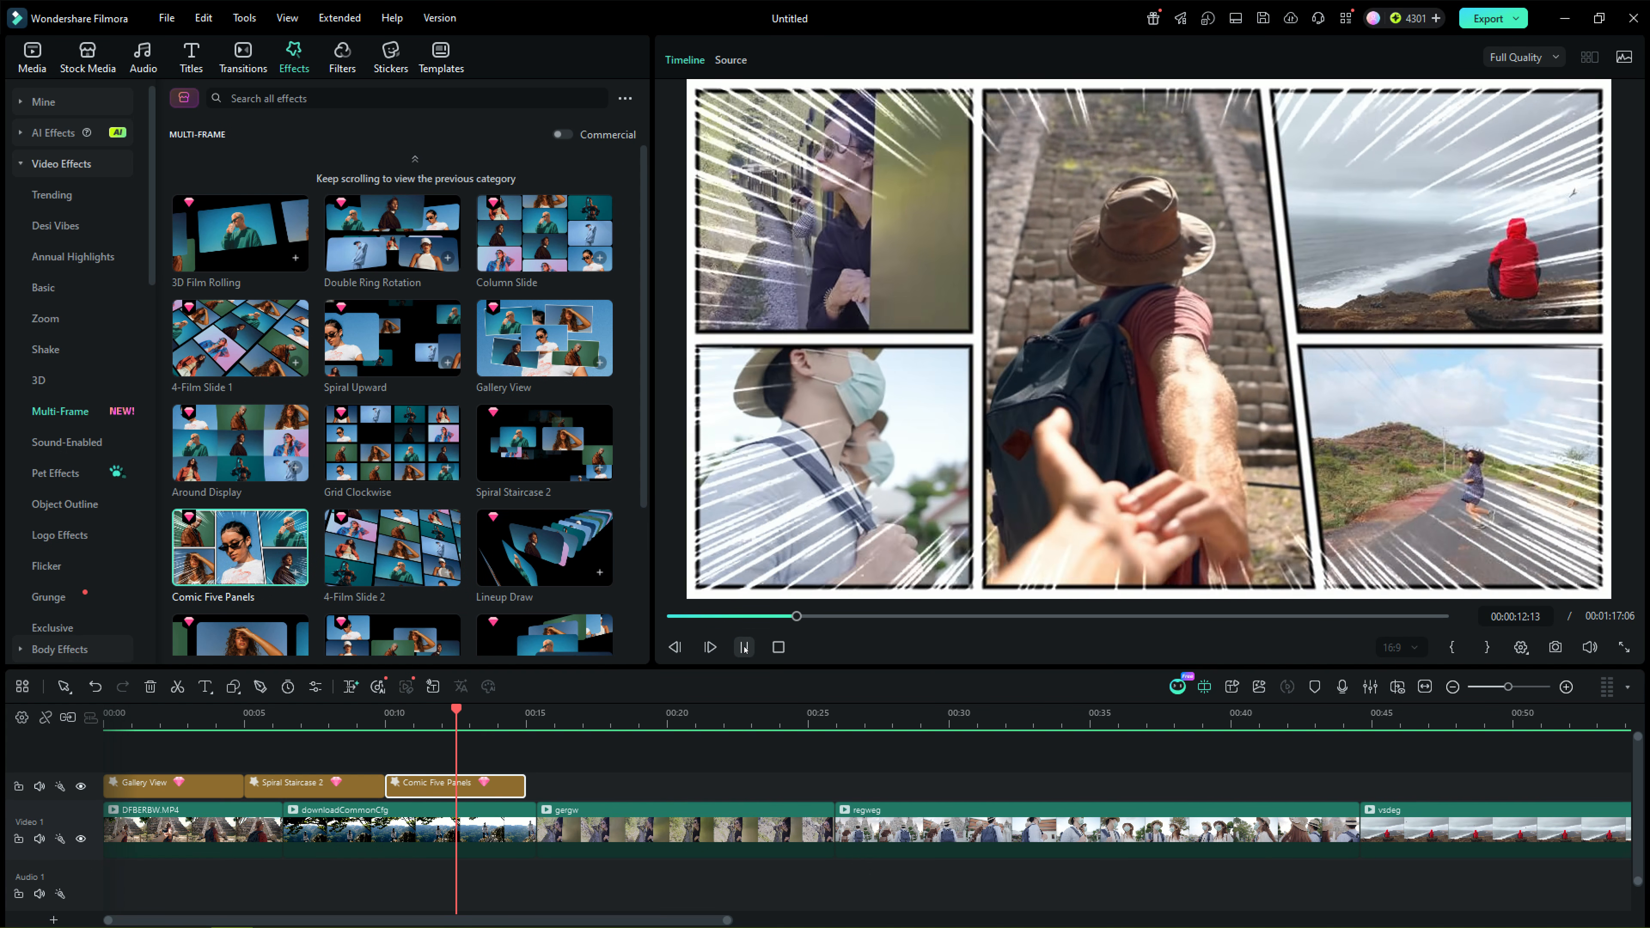
left_click(744, 648)
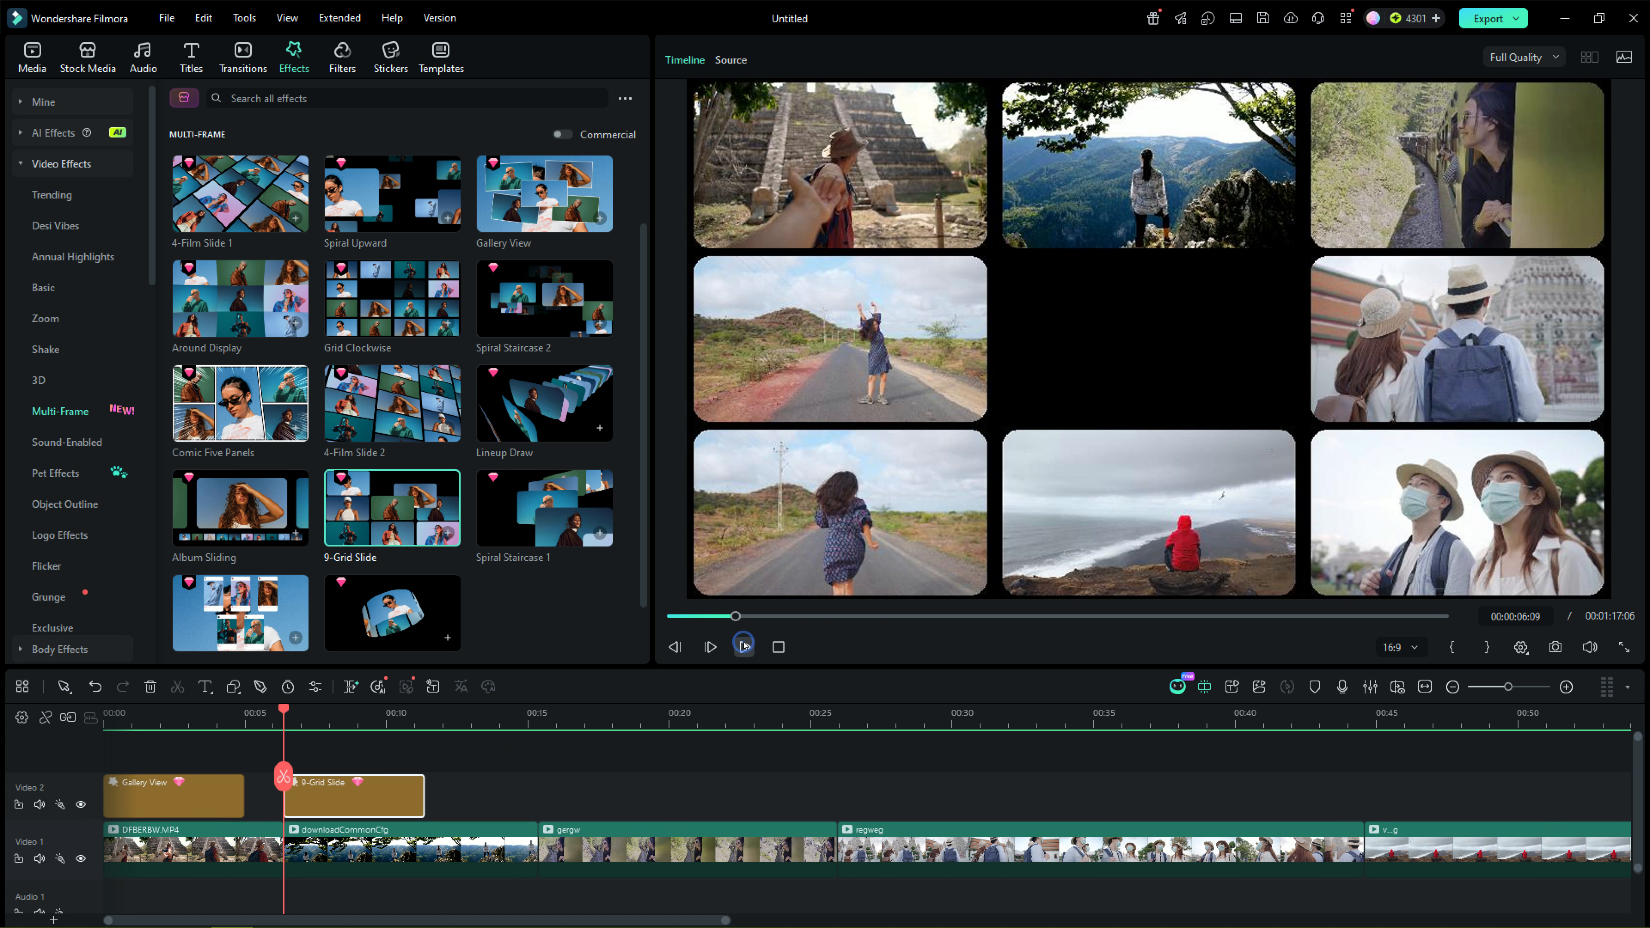
left_click(745, 647)
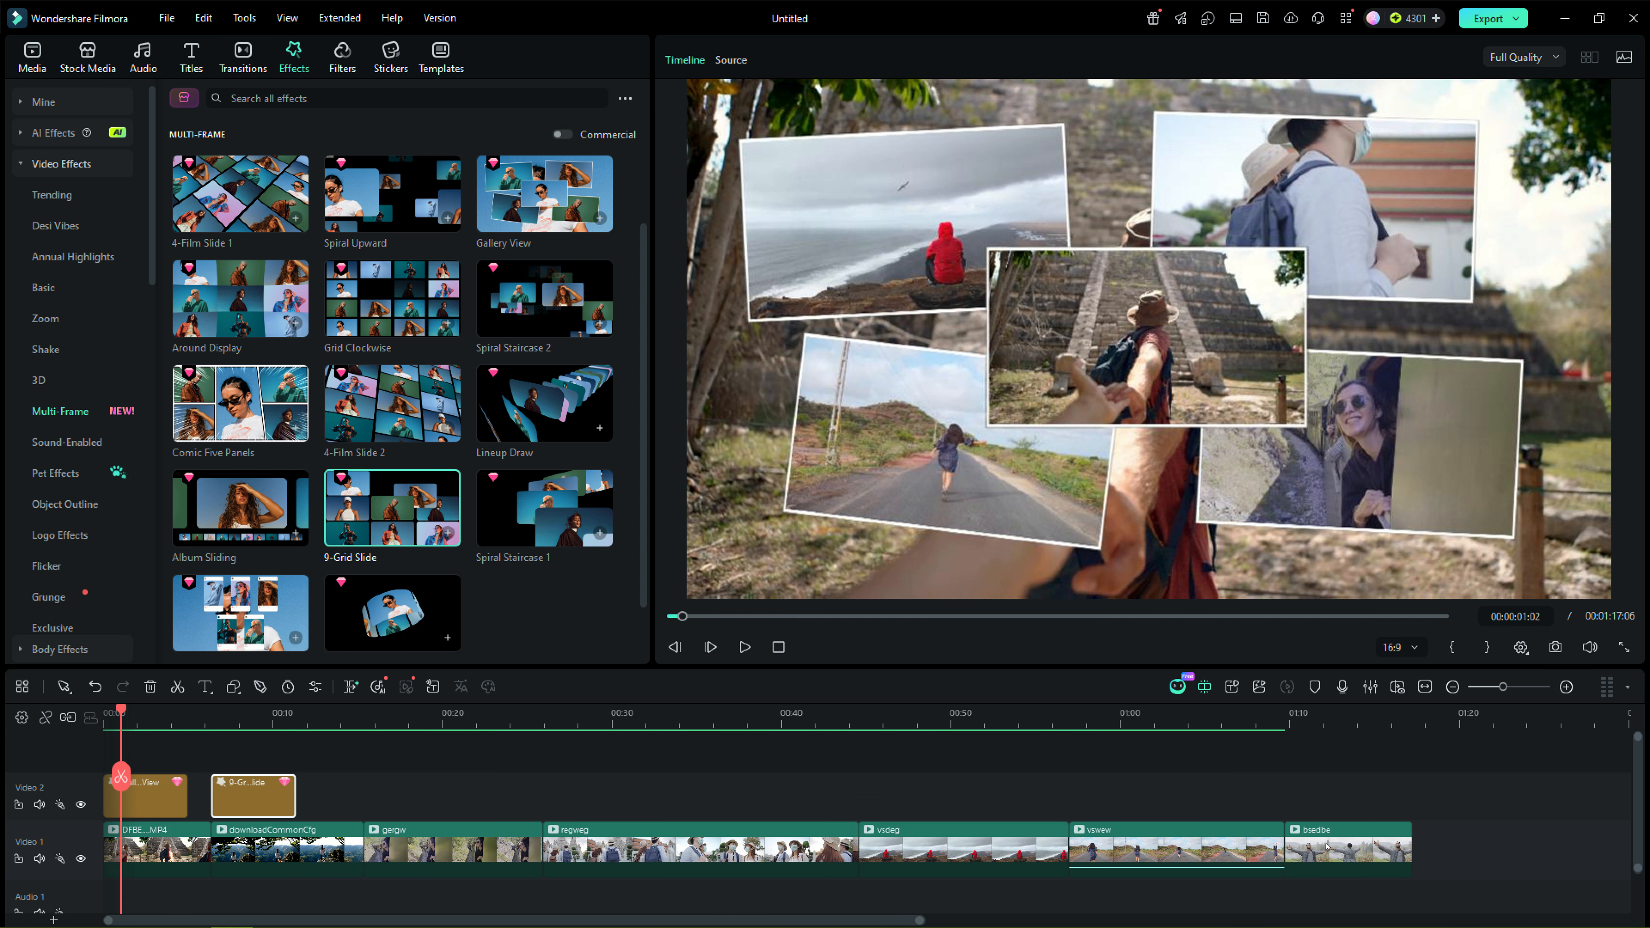
Step: Duplicate the DFBERBW.MP4, downloadCommonCfg, gergw, vsdeg and bsedbe clips onto a new video track above the effects
left_click(1325, 845)
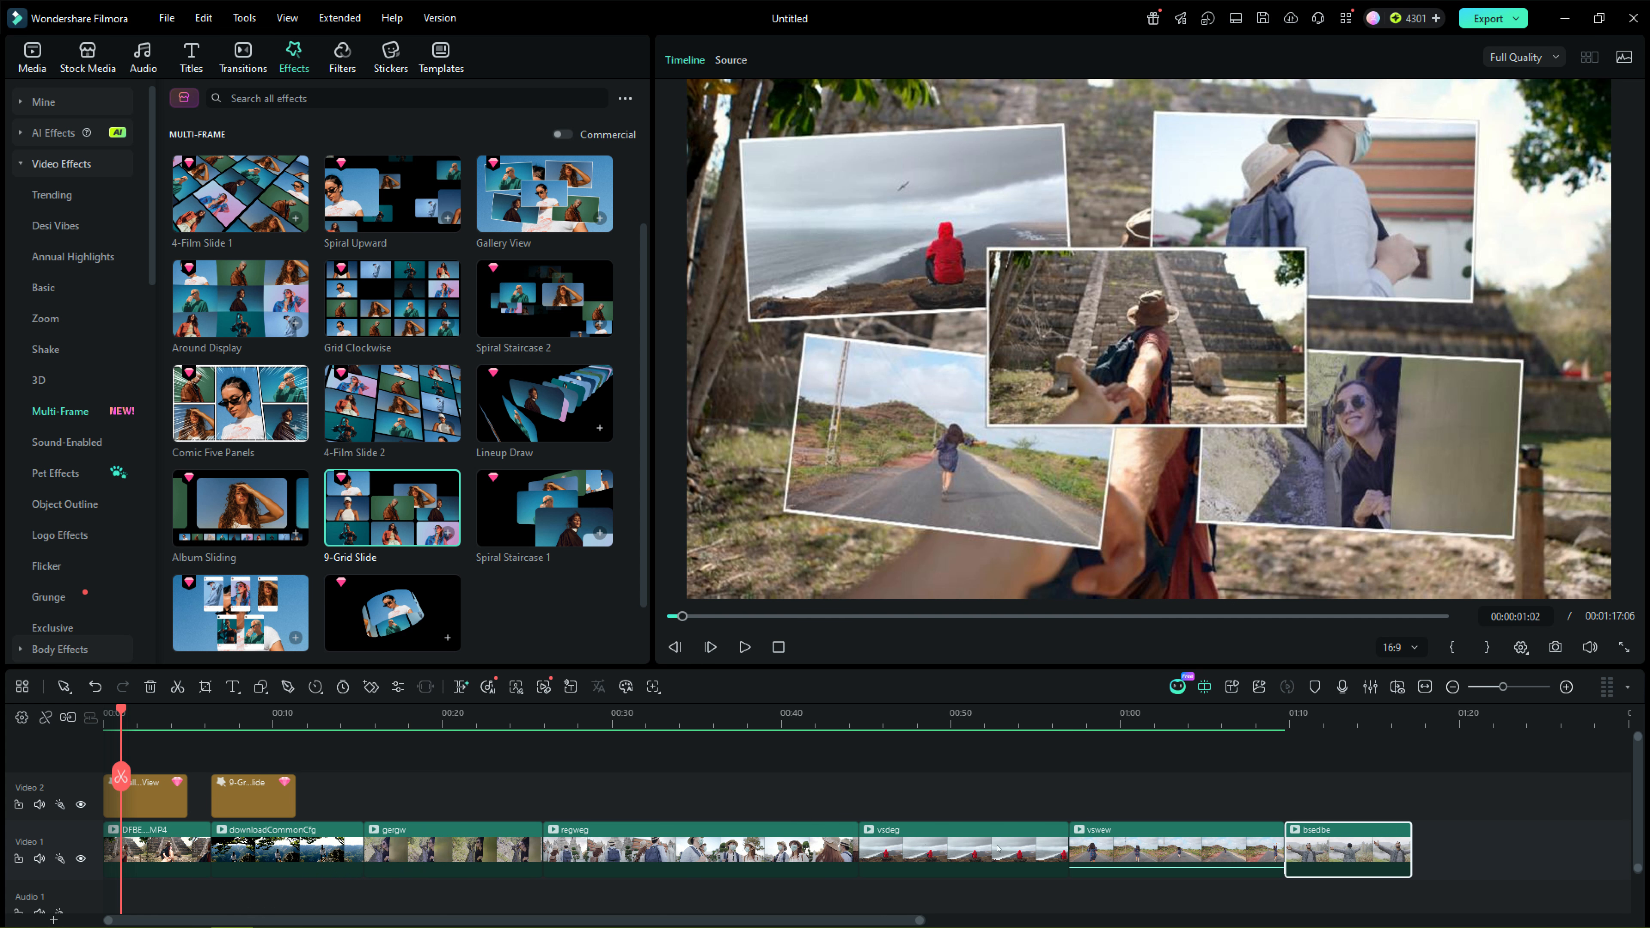
left_click(948, 849, "ctrl")
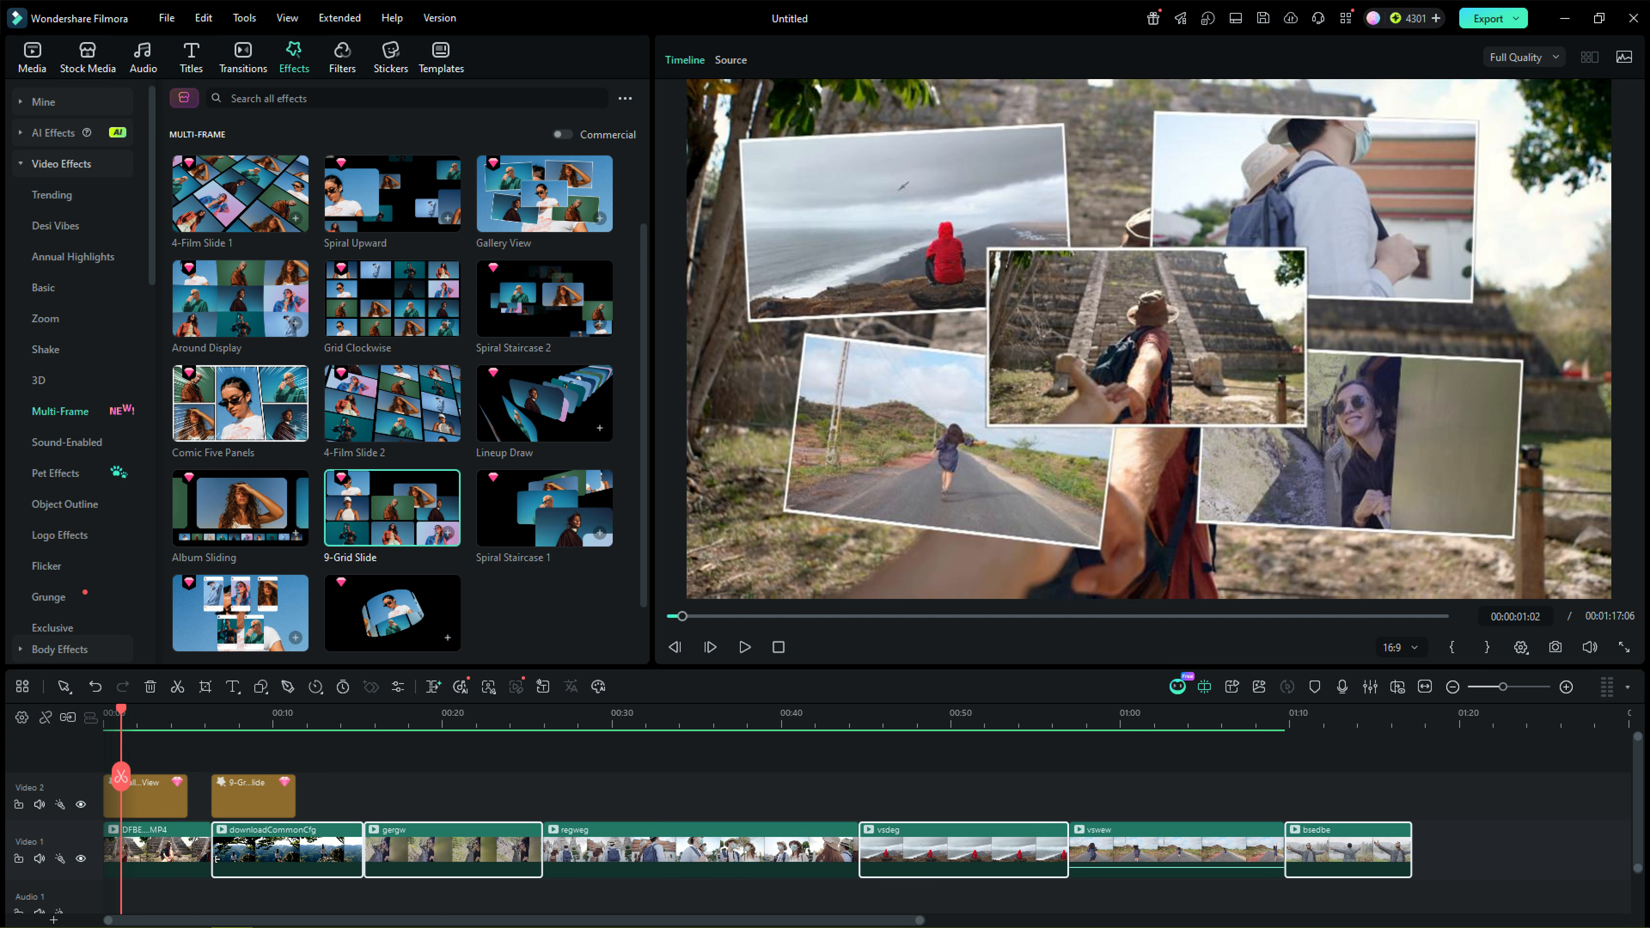
left_click_drag(303, 855, 288, 759)
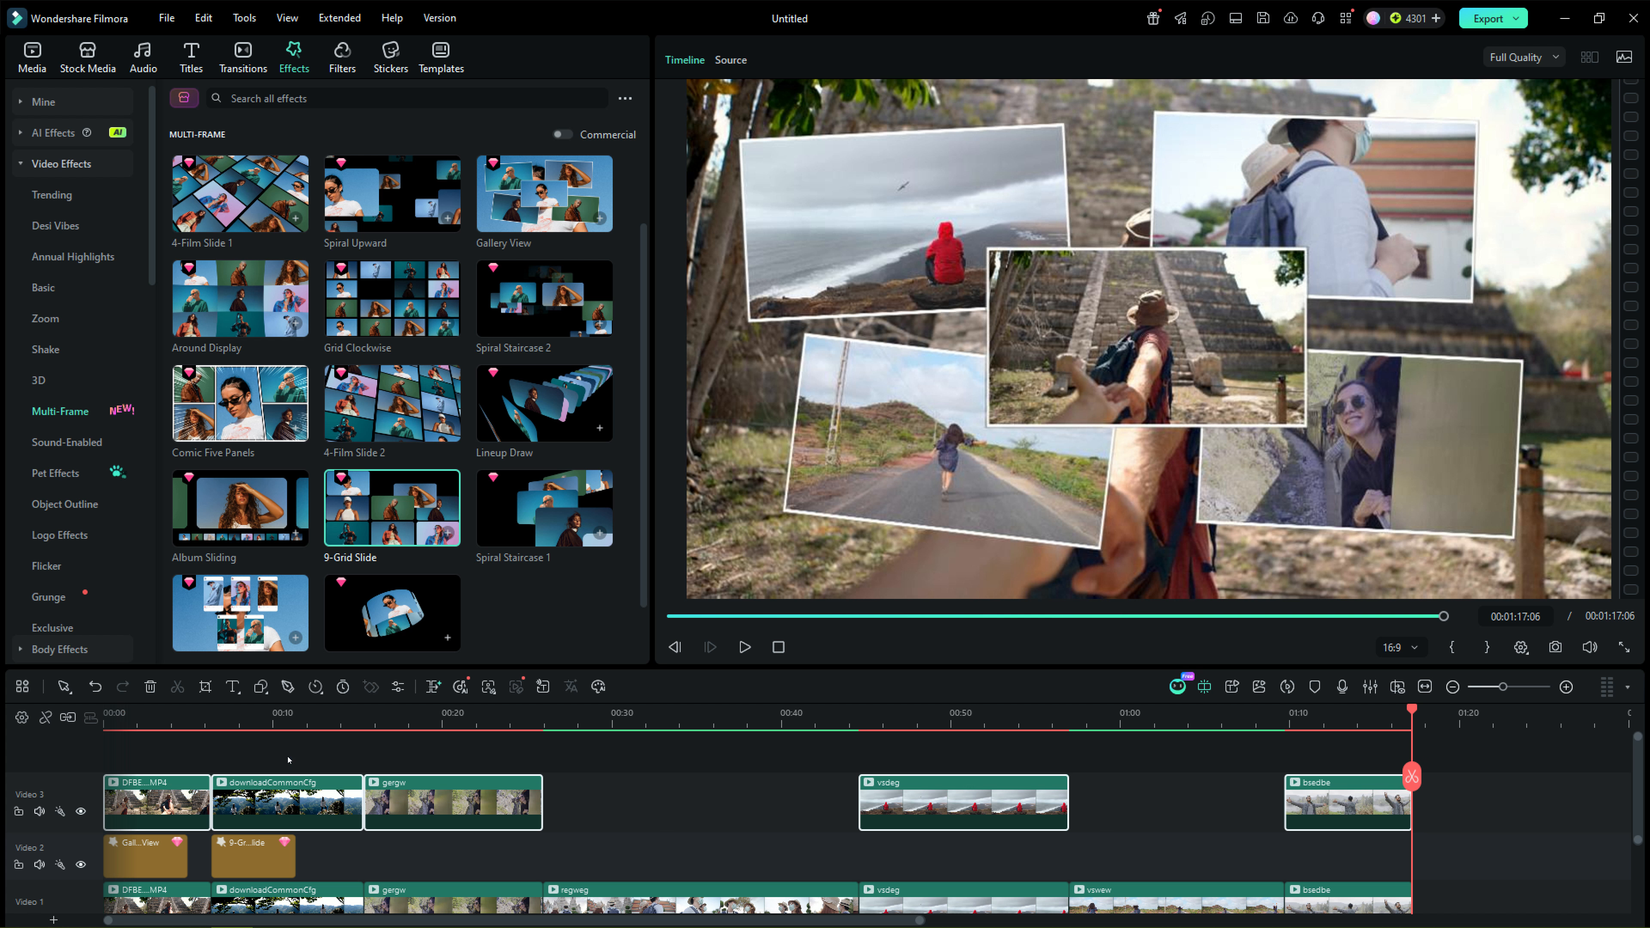
Step: Set the Gallery View effect's source track to Video 3 and play back the result
left_click(168, 858)
left_click(237, 404)
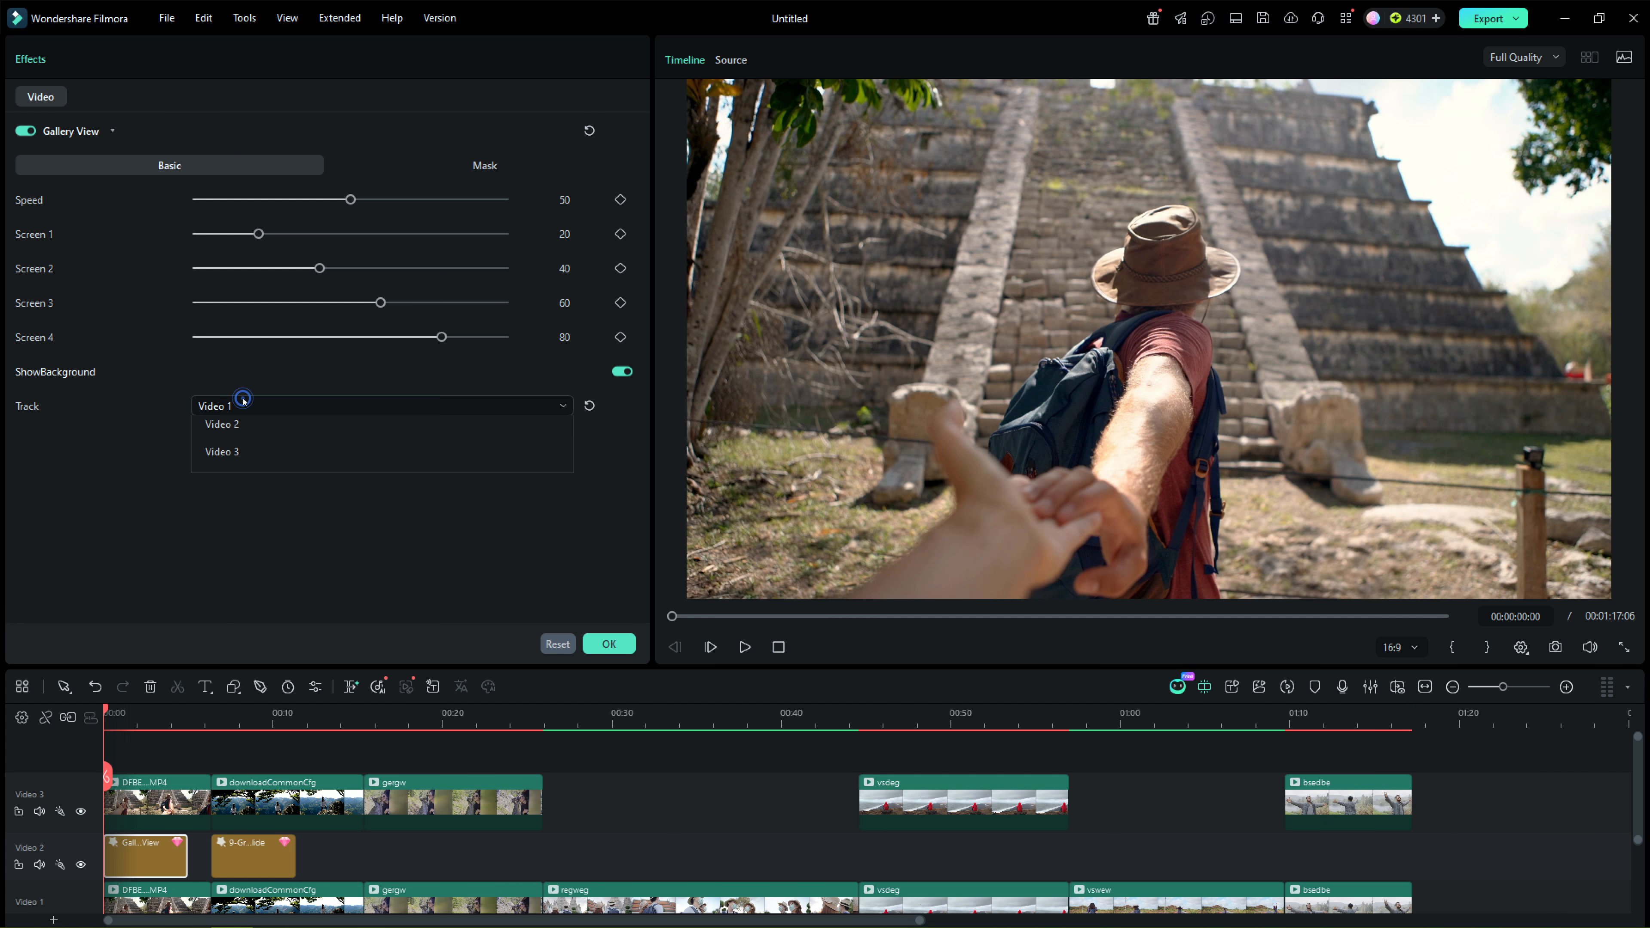
left_click(217, 517)
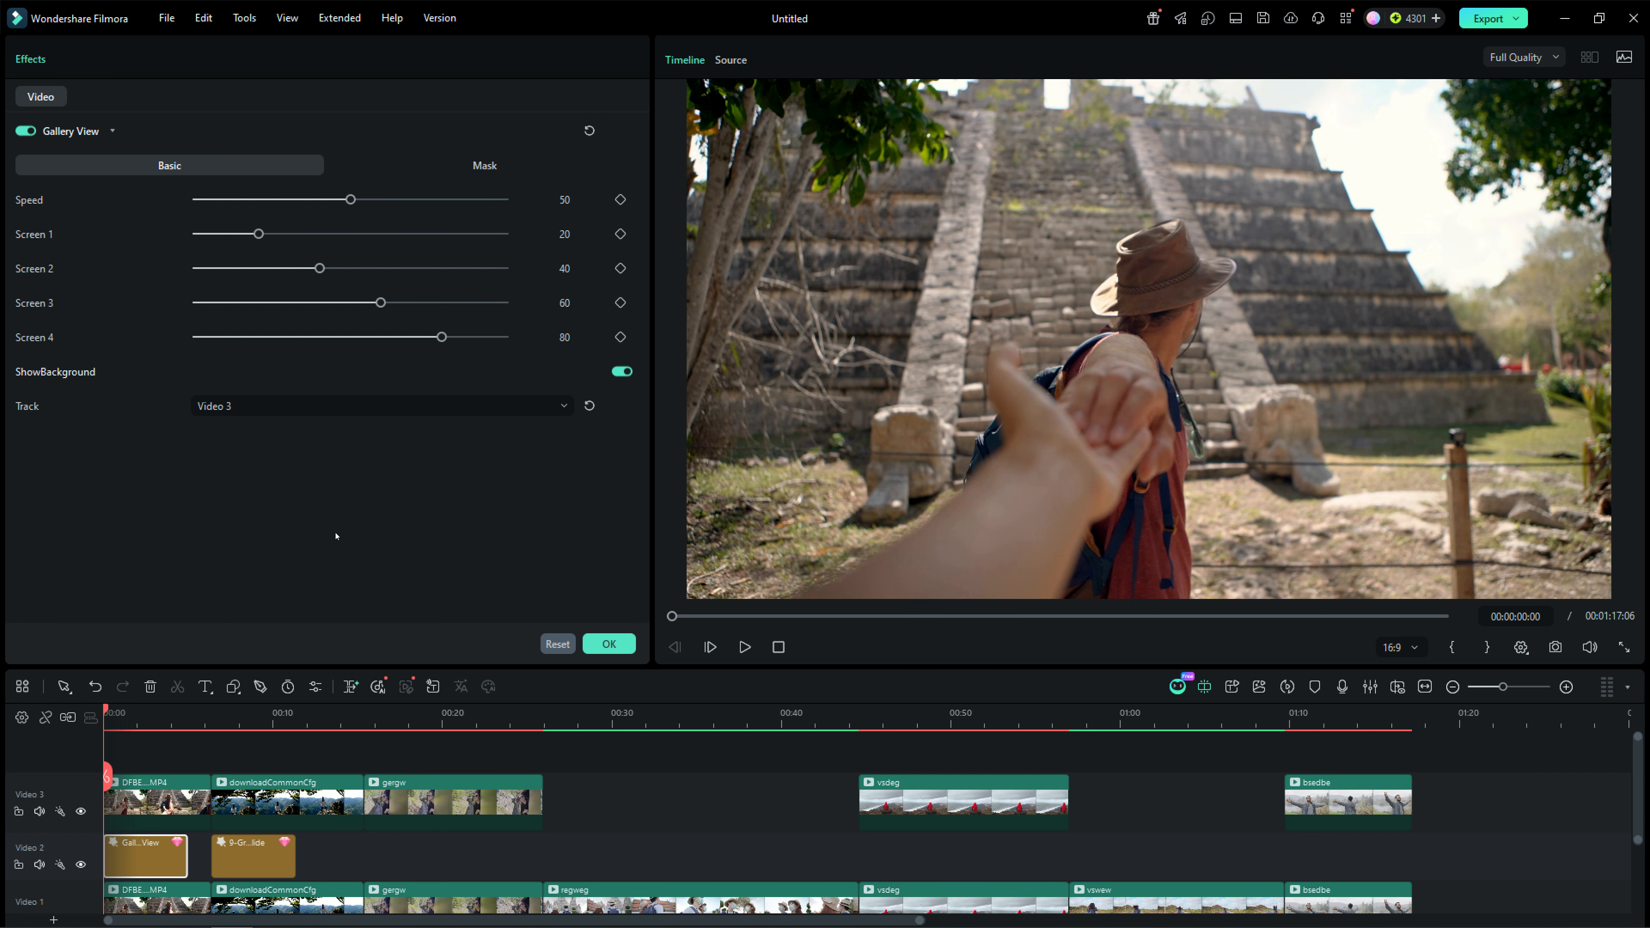
left_click(609, 643)
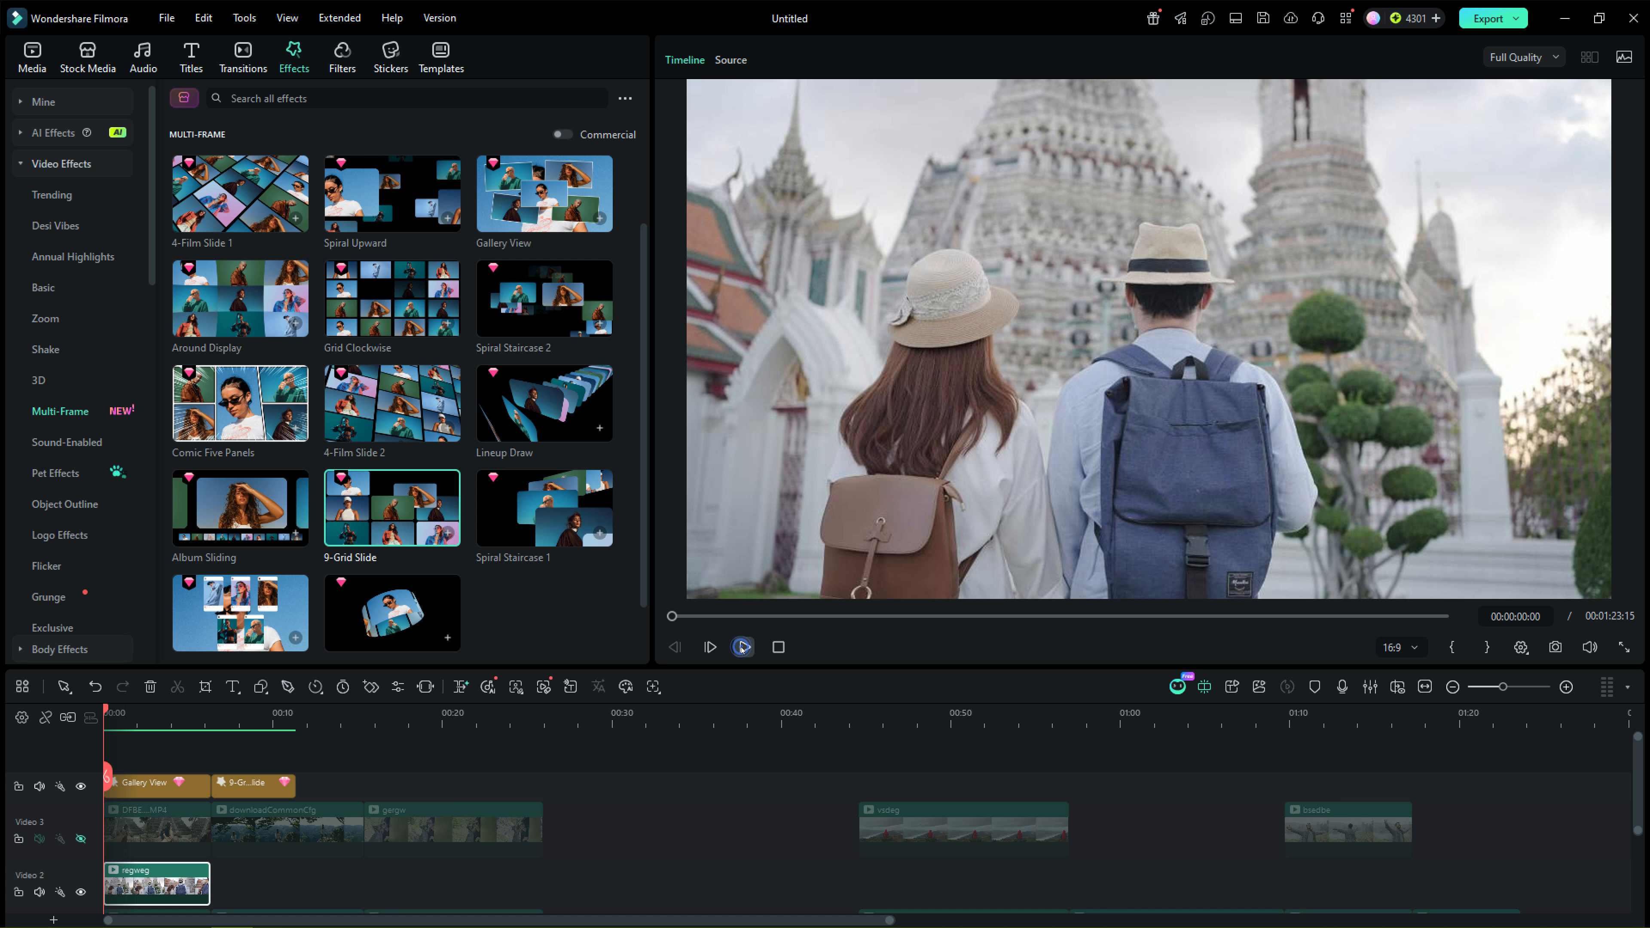
left_click(744, 646)
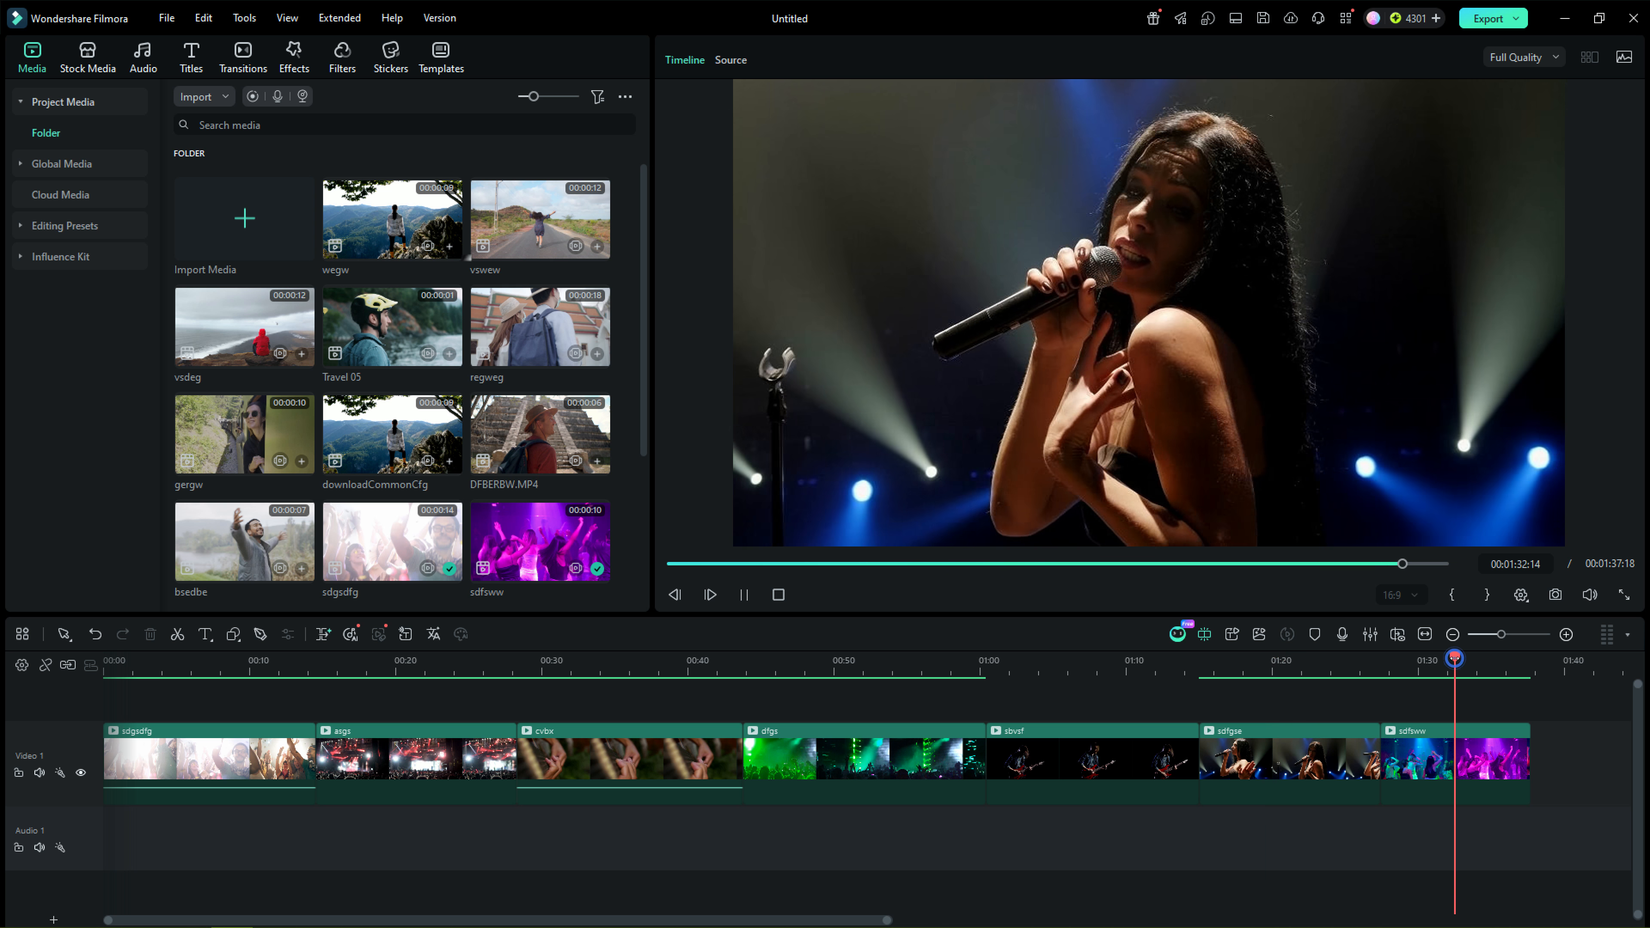
Step: Select all the concert clips on the Video 1 track and delete them
left_click_drag(1551, 752, 195, 847)
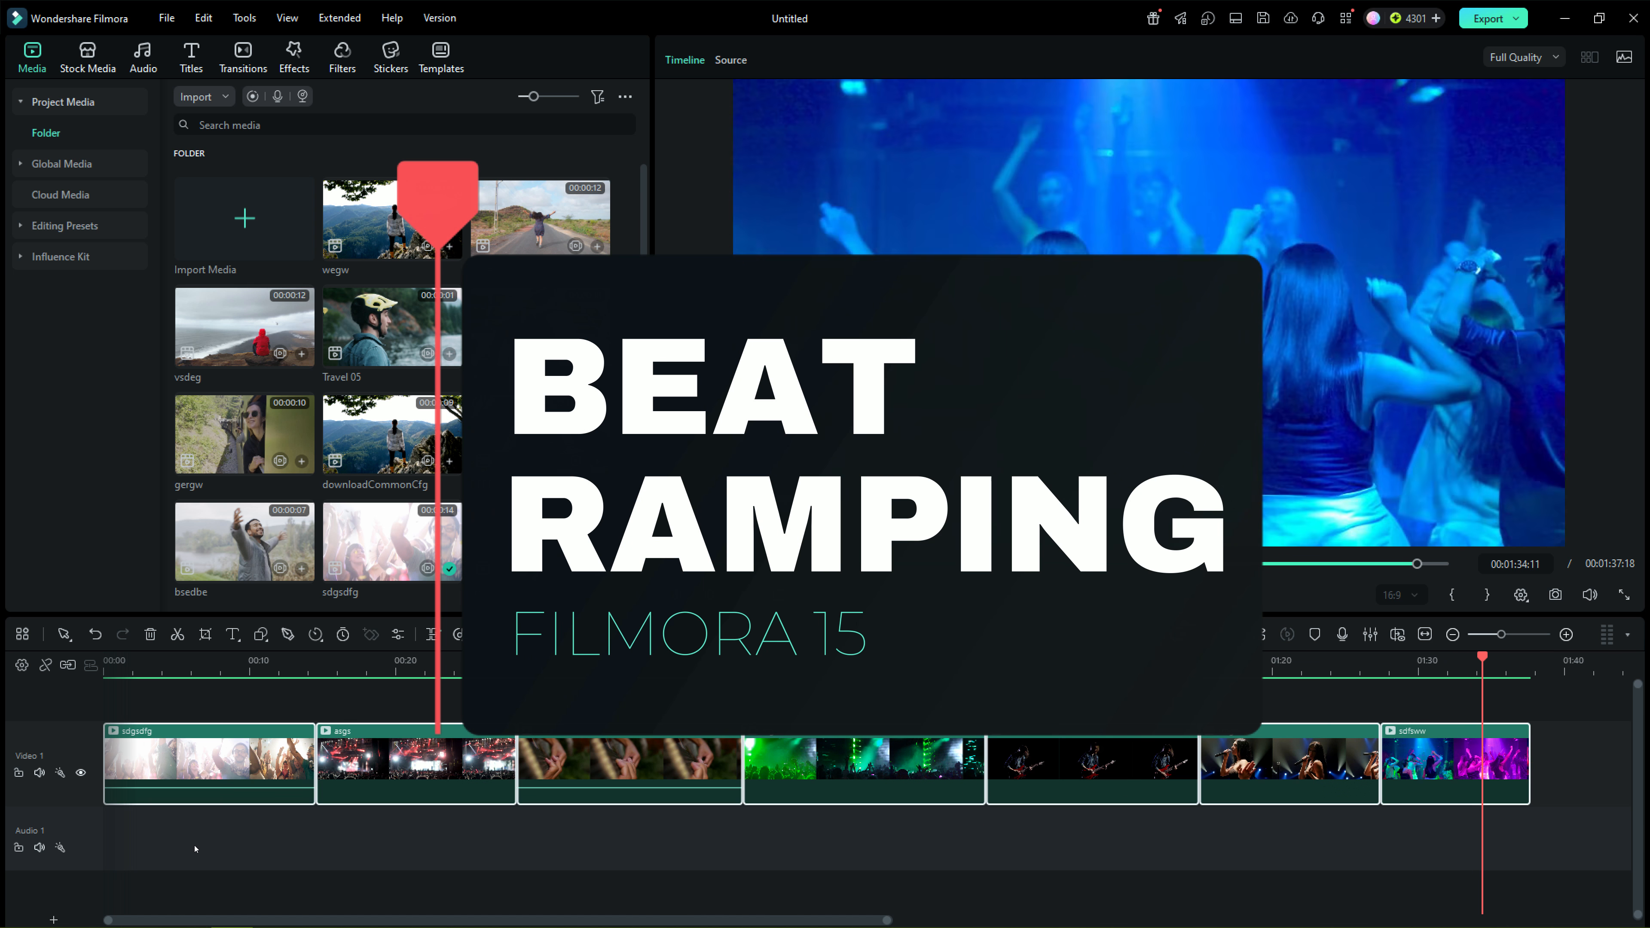
key("Delete")
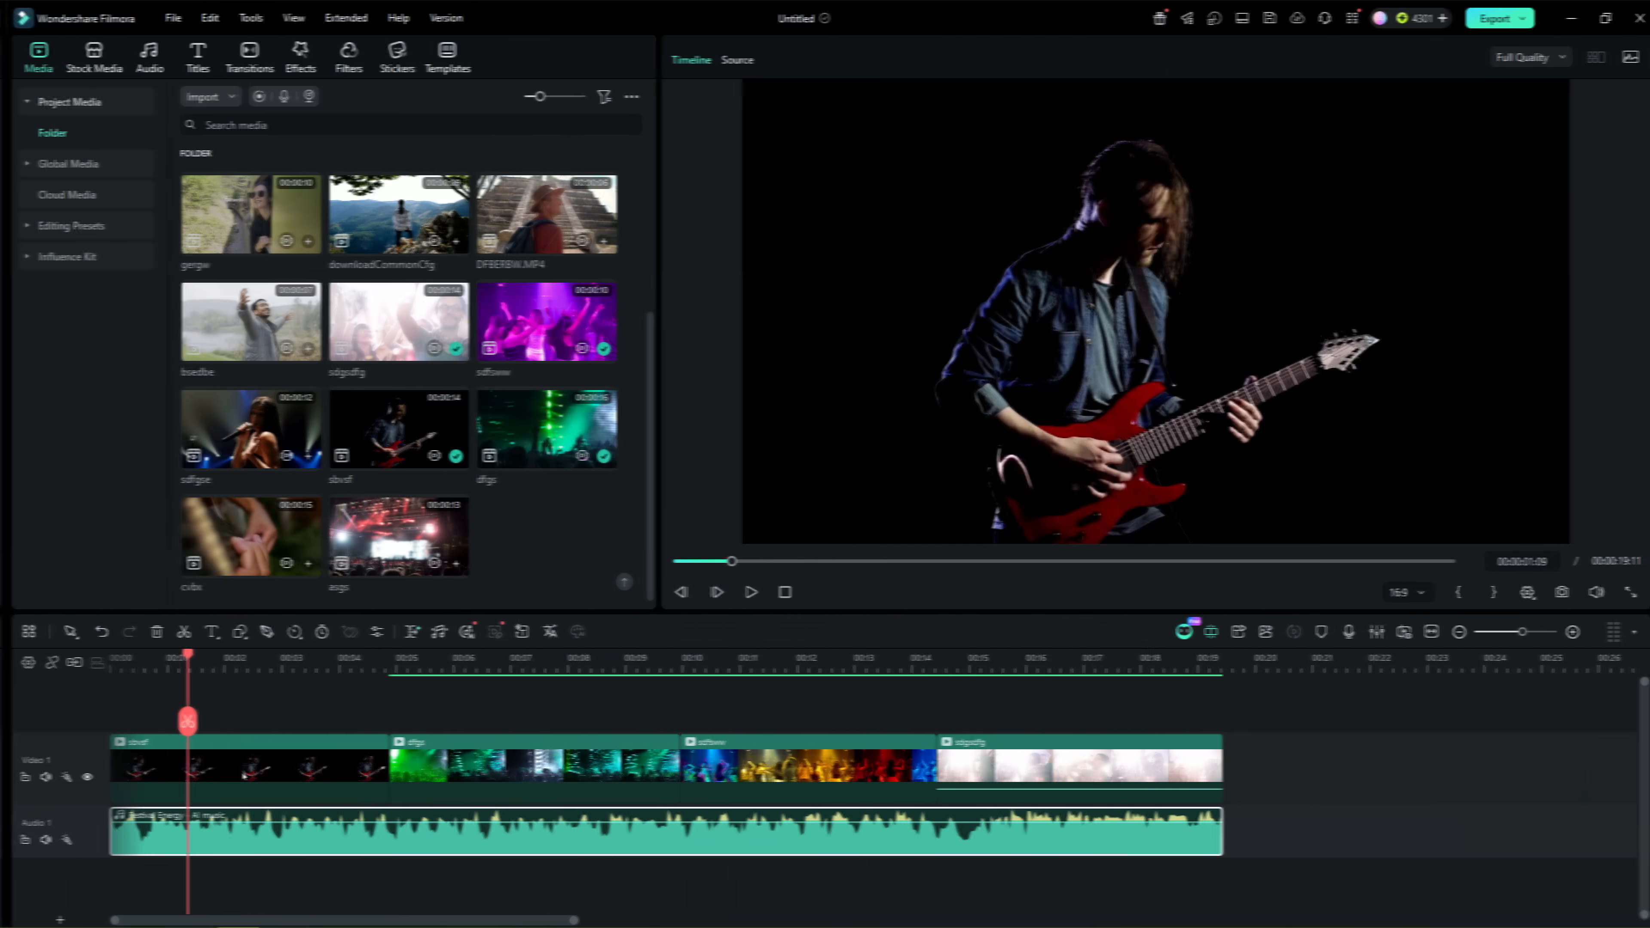
Step: Apply the Flash beat ramping preset to the sbvsf guitarist clip in its speed settings
left_click(247, 755)
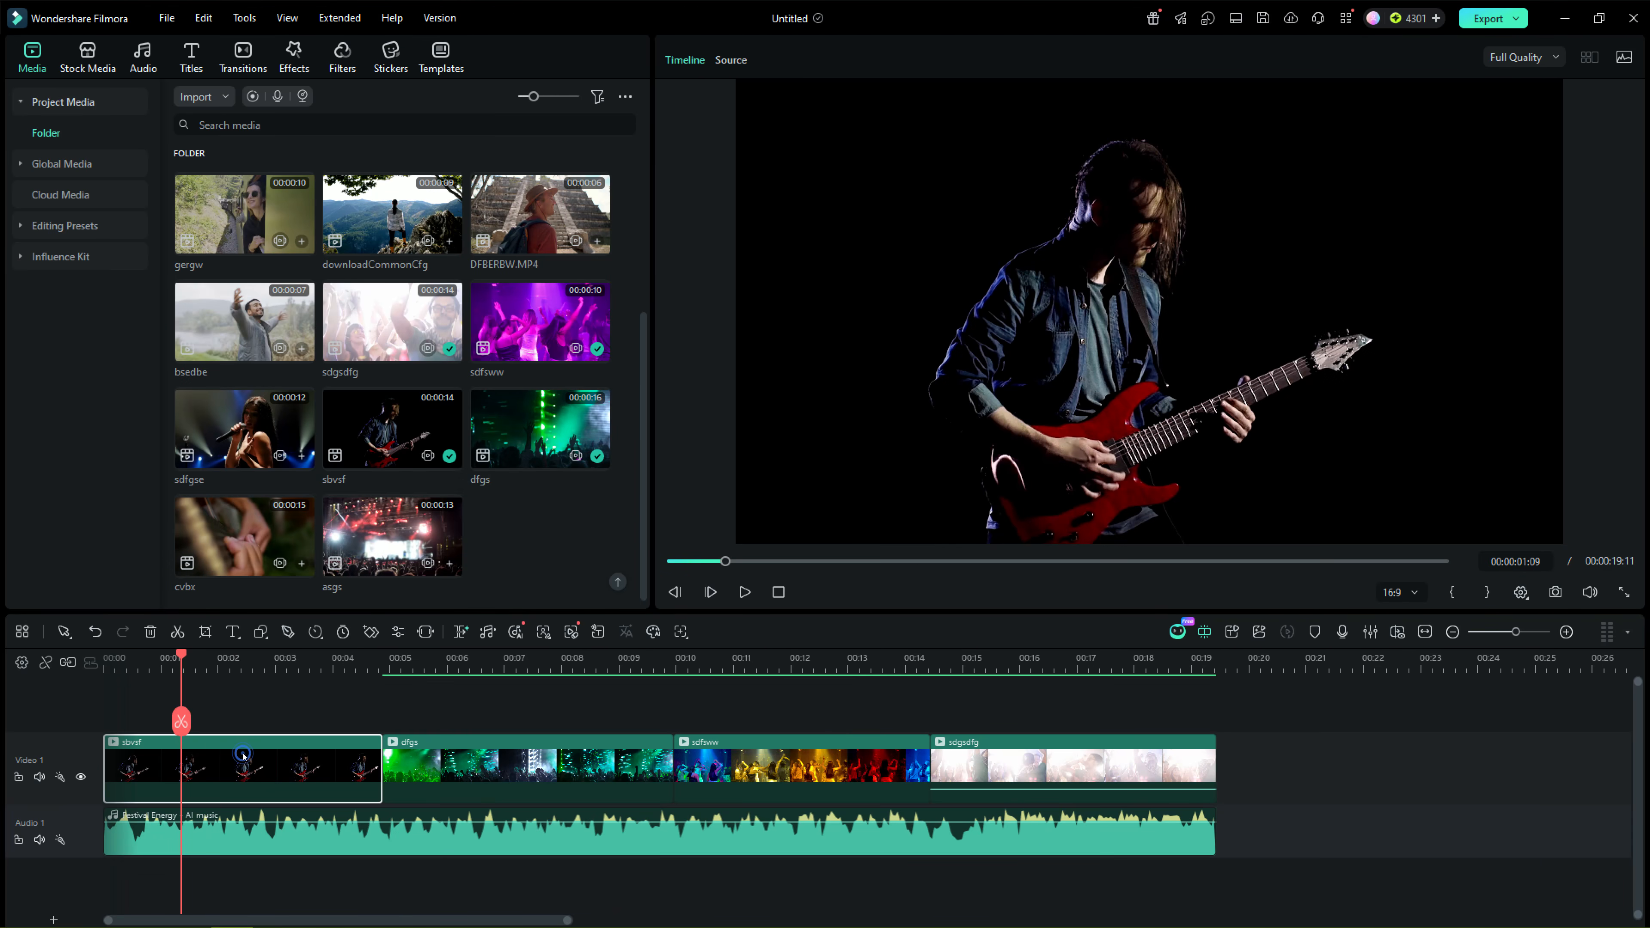
double_click(243, 773)
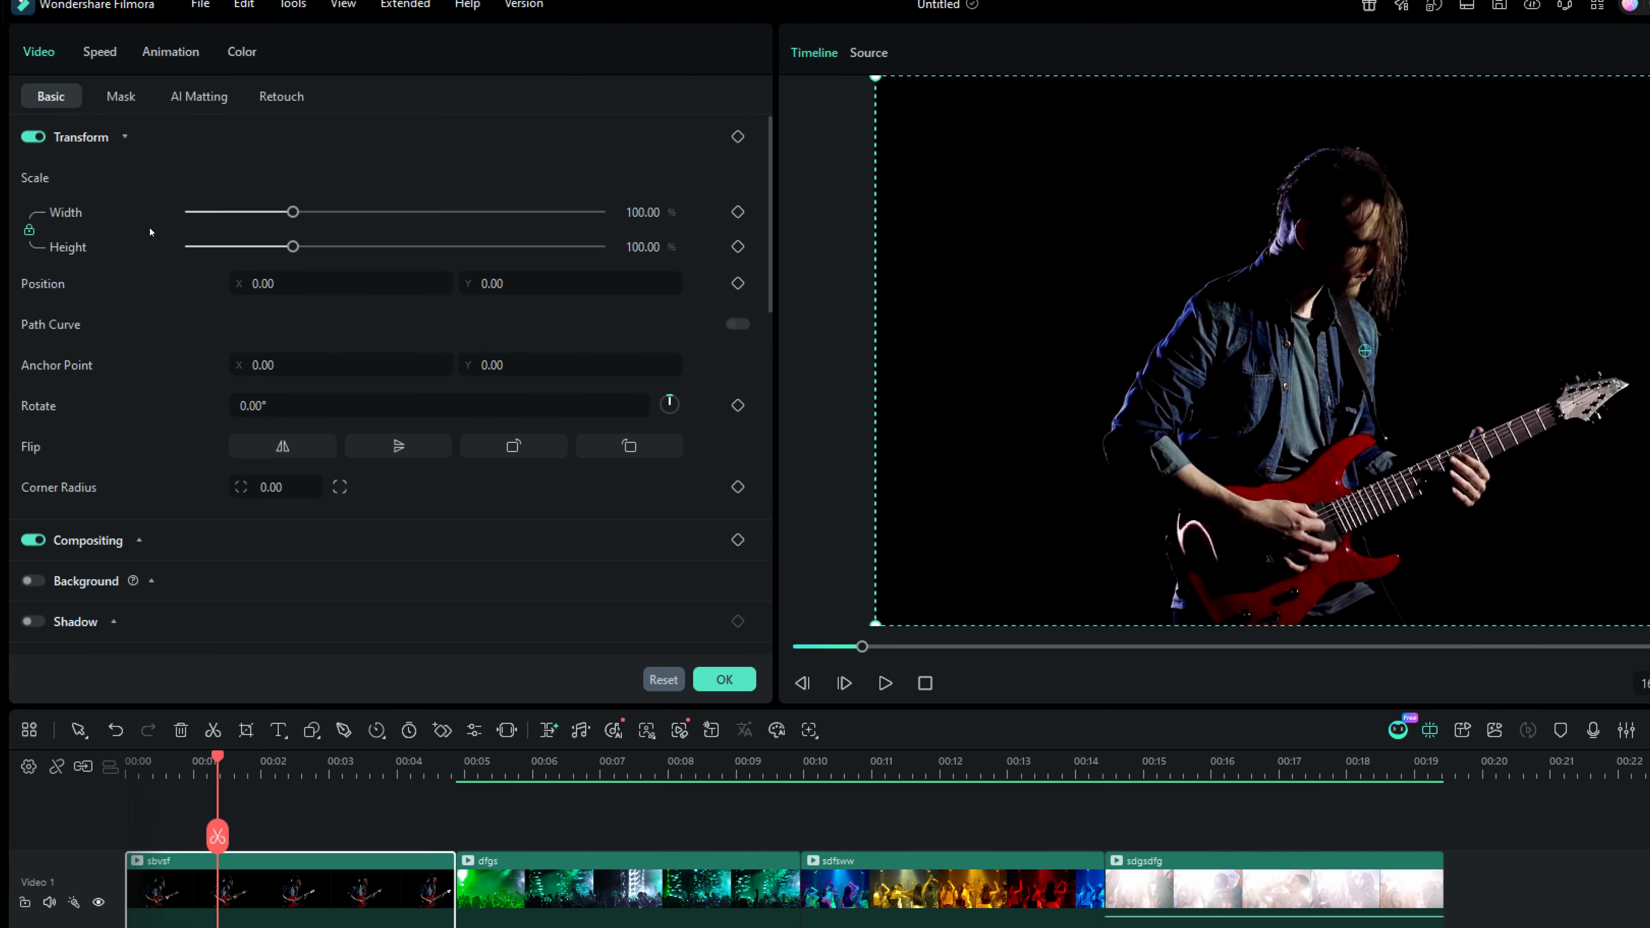
left_click(83, 59)
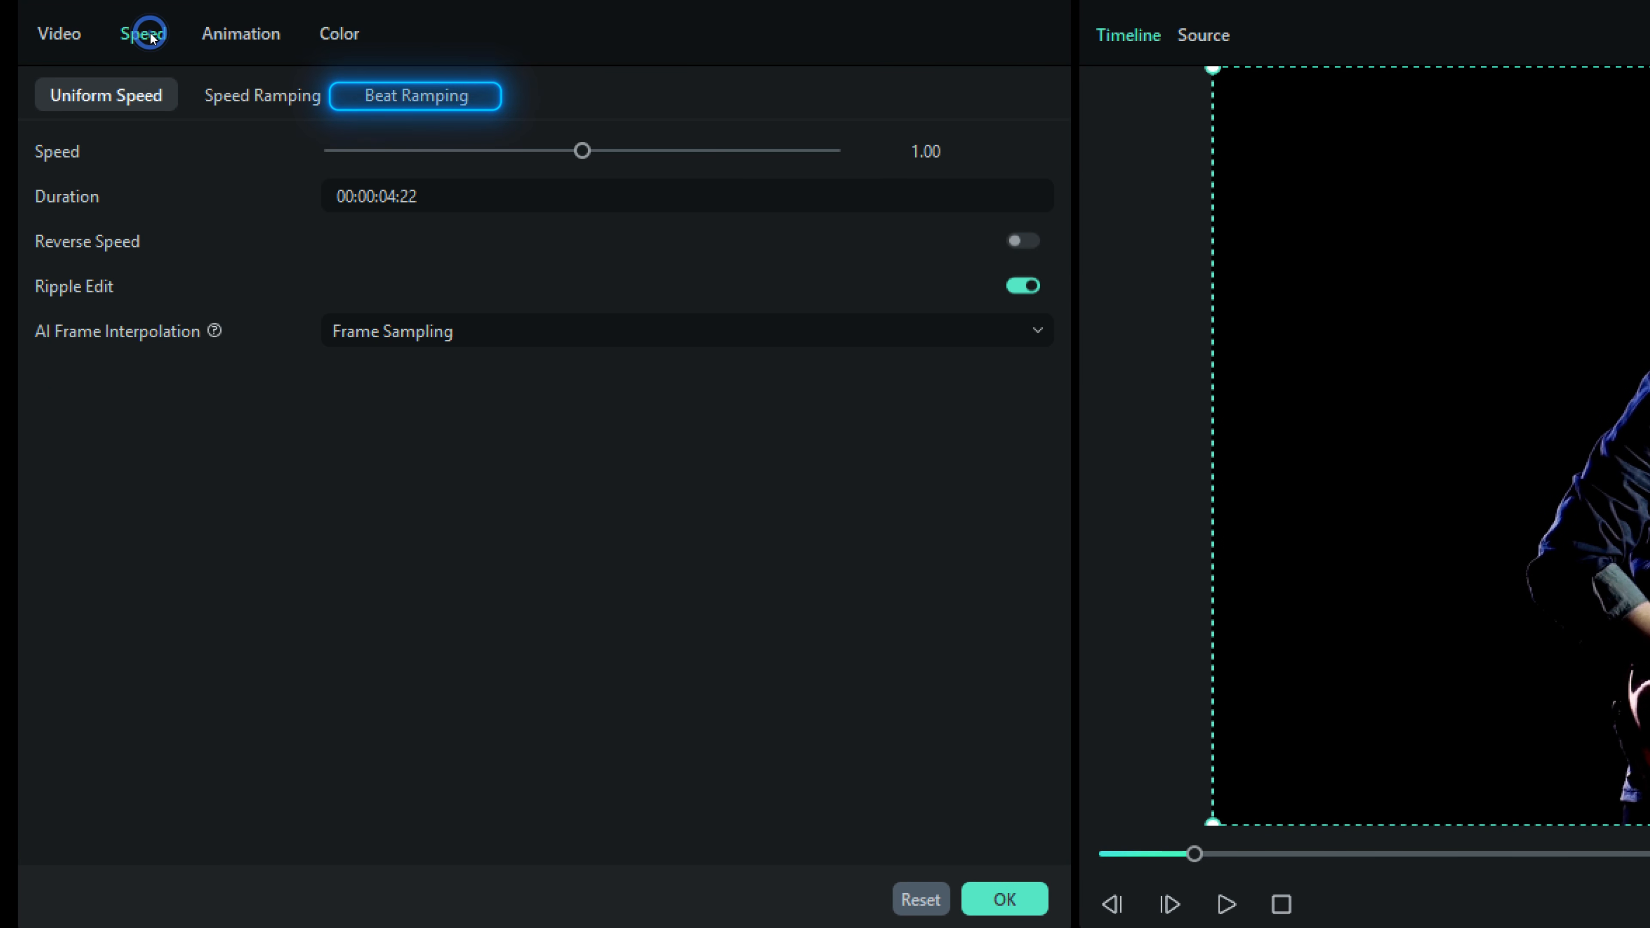
left_click(421, 103)
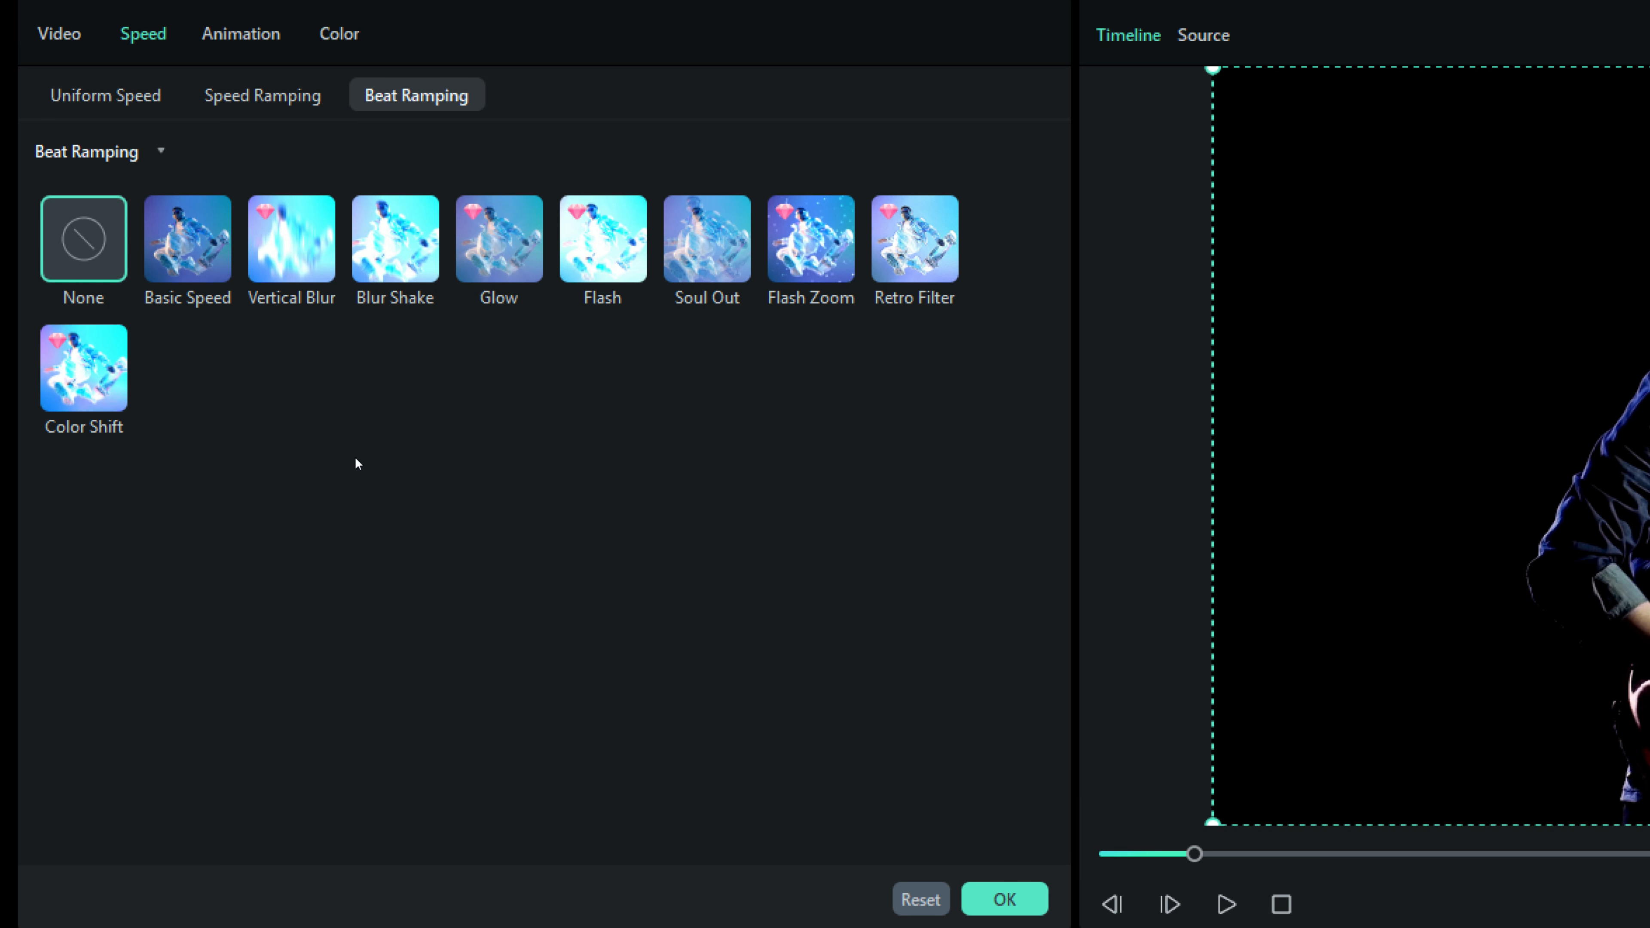
left_click(603, 241)
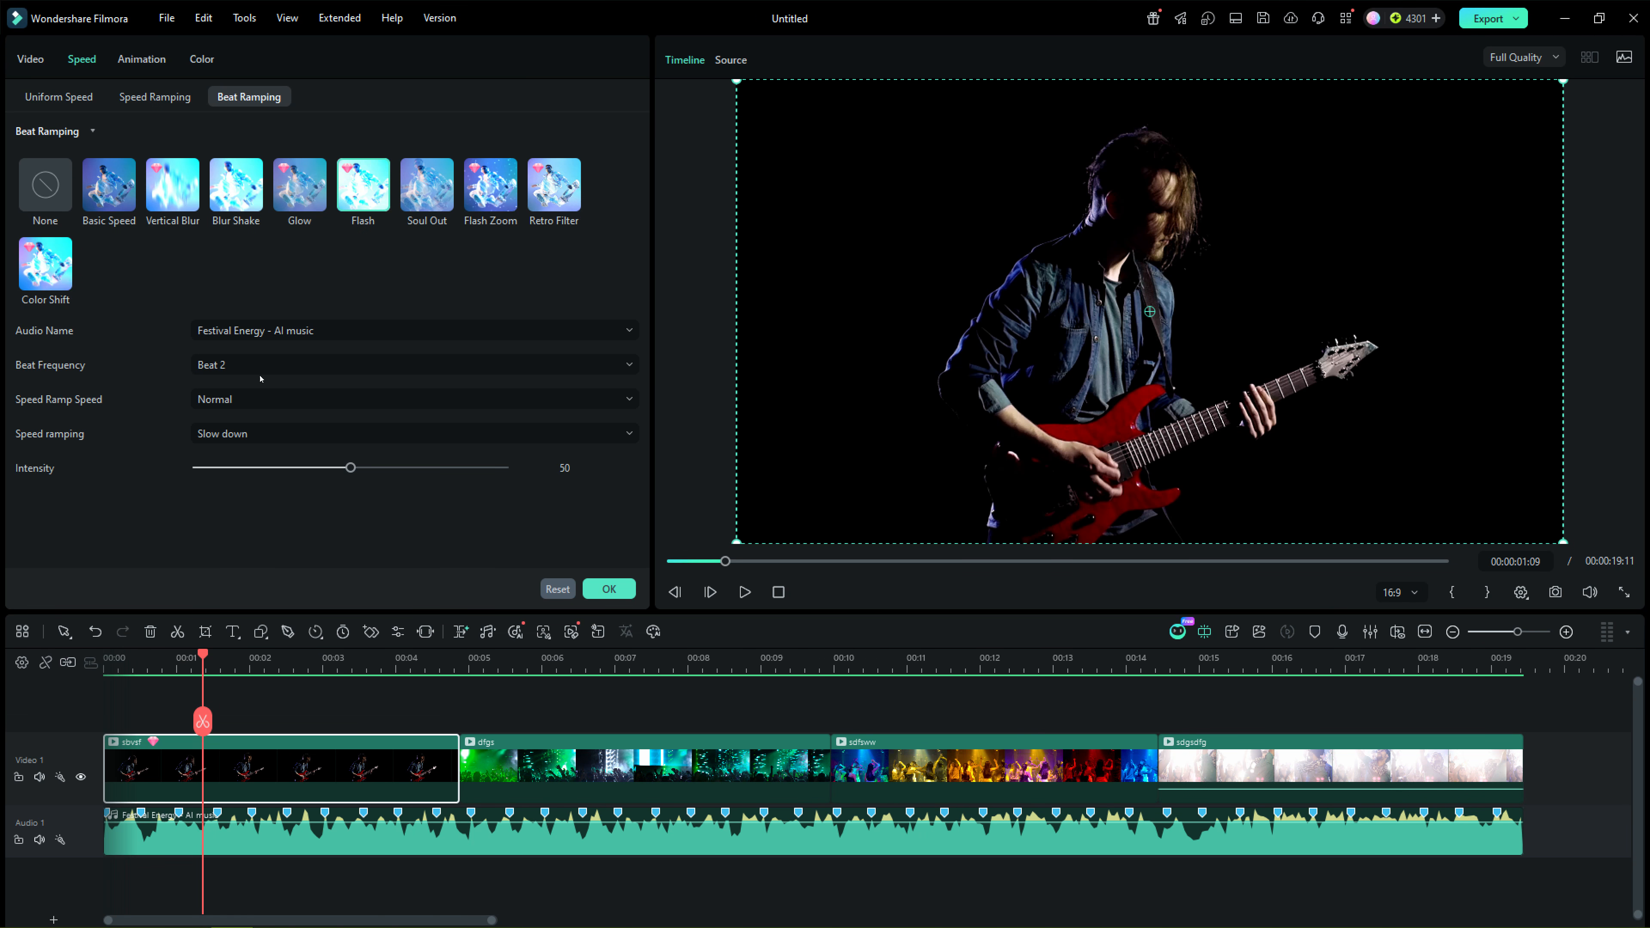
Step: Keep the guitarist clip's beat frequency at Beat 2, confirm the beat ramping settings and preview the result
left_click(257, 366)
left_click(242, 396)
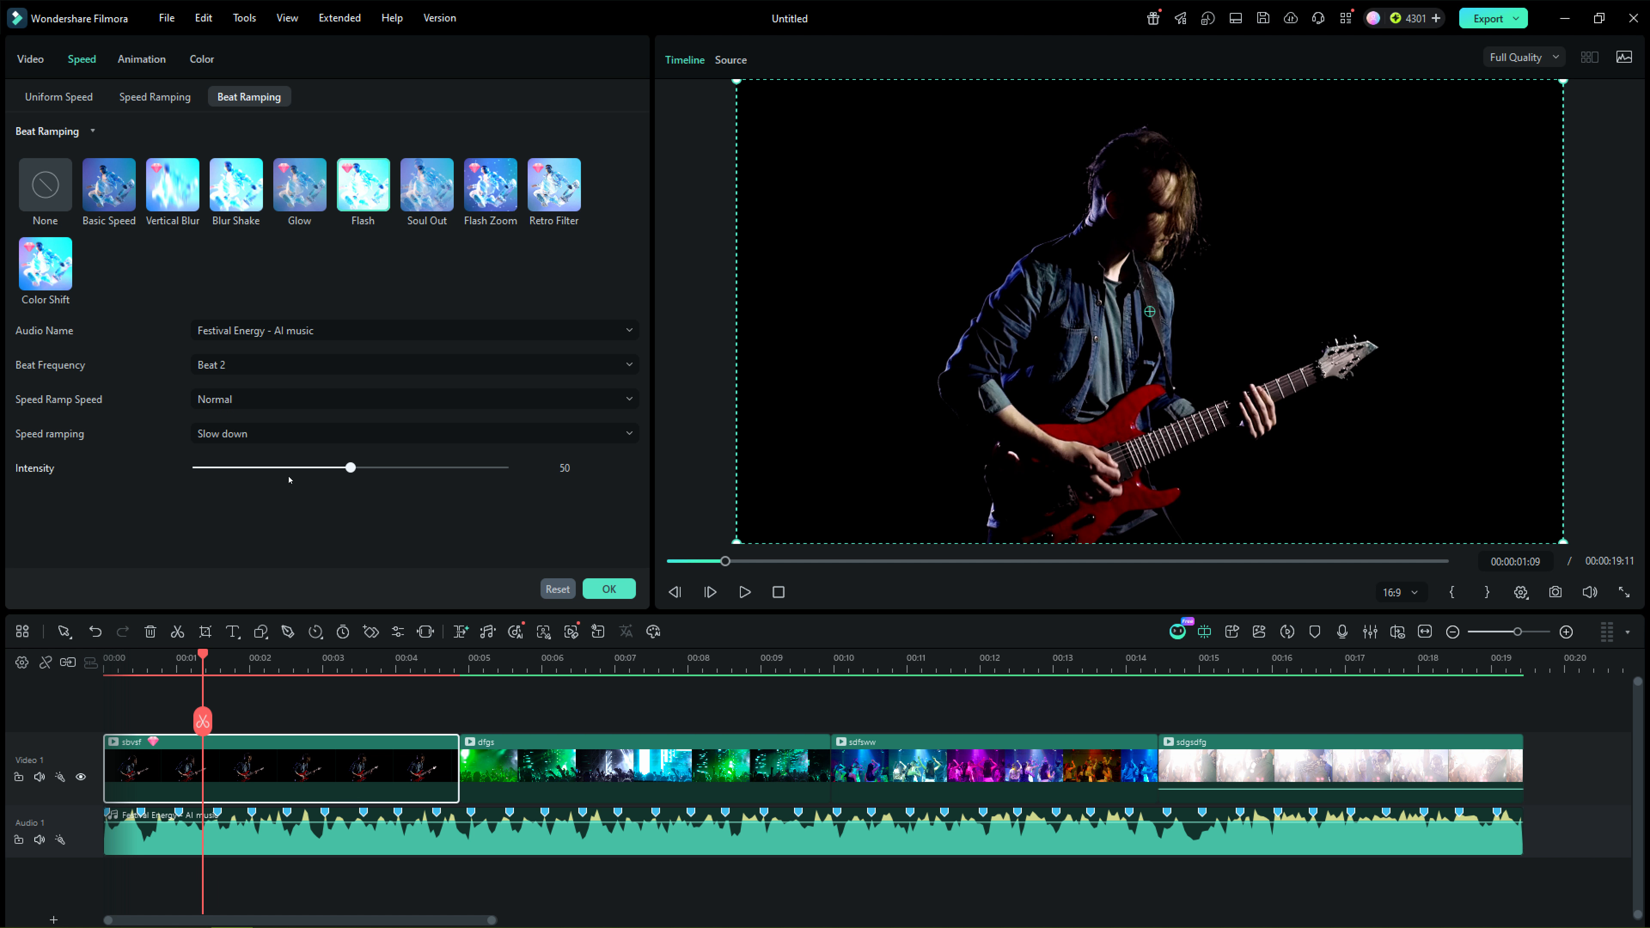
left_click(609, 589)
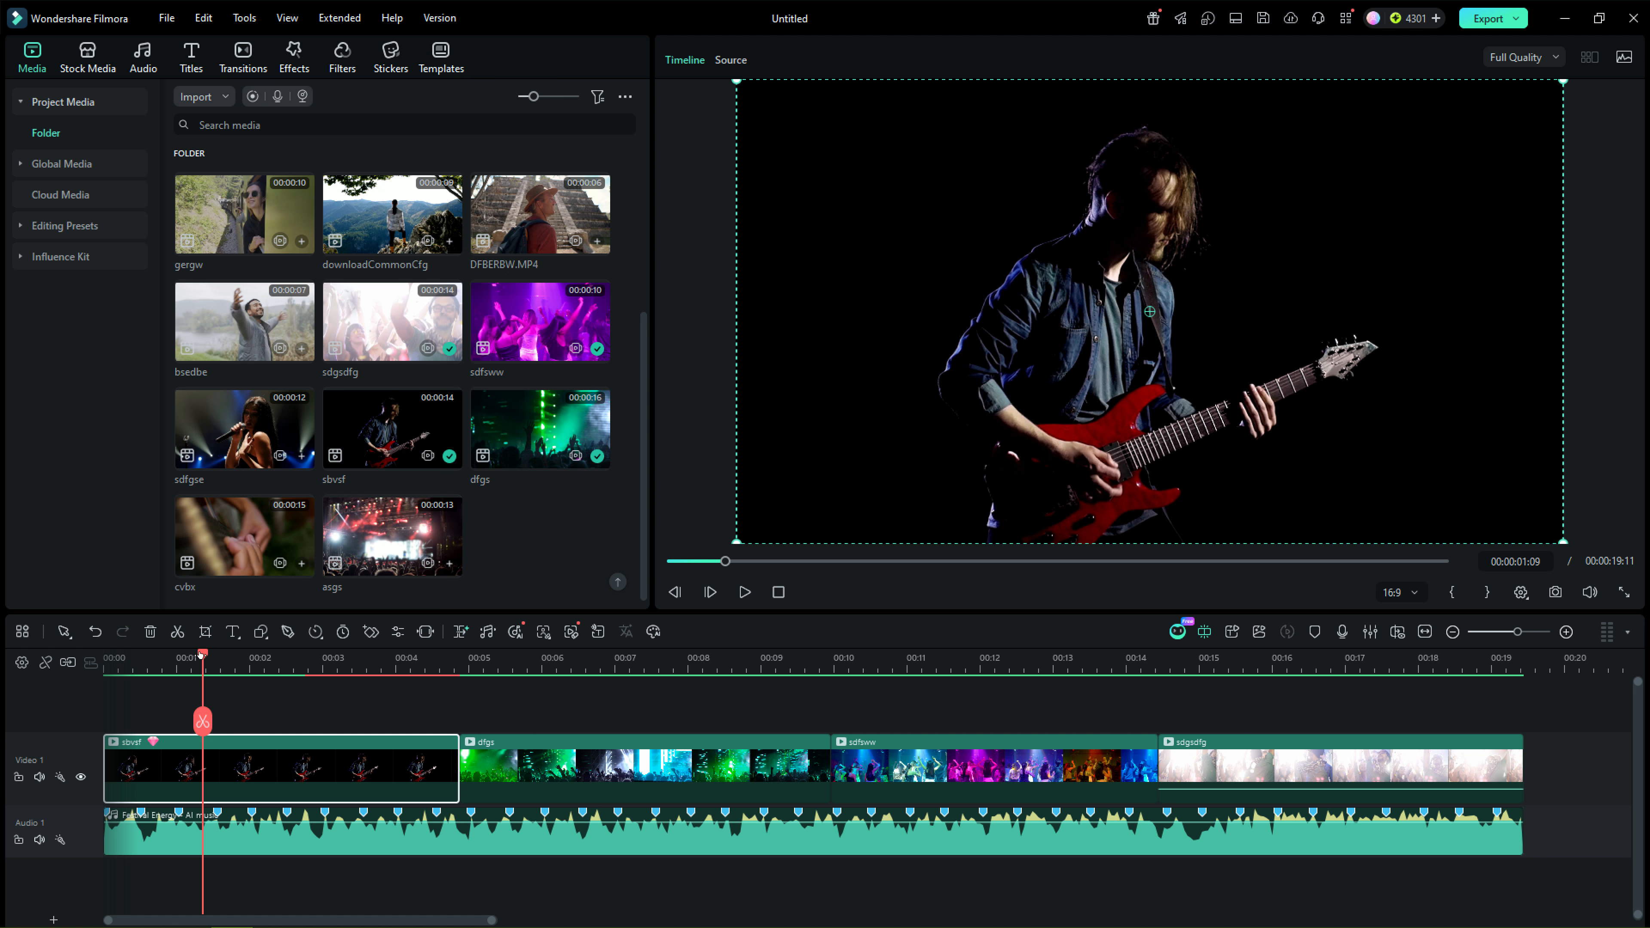
left_click(745, 592)
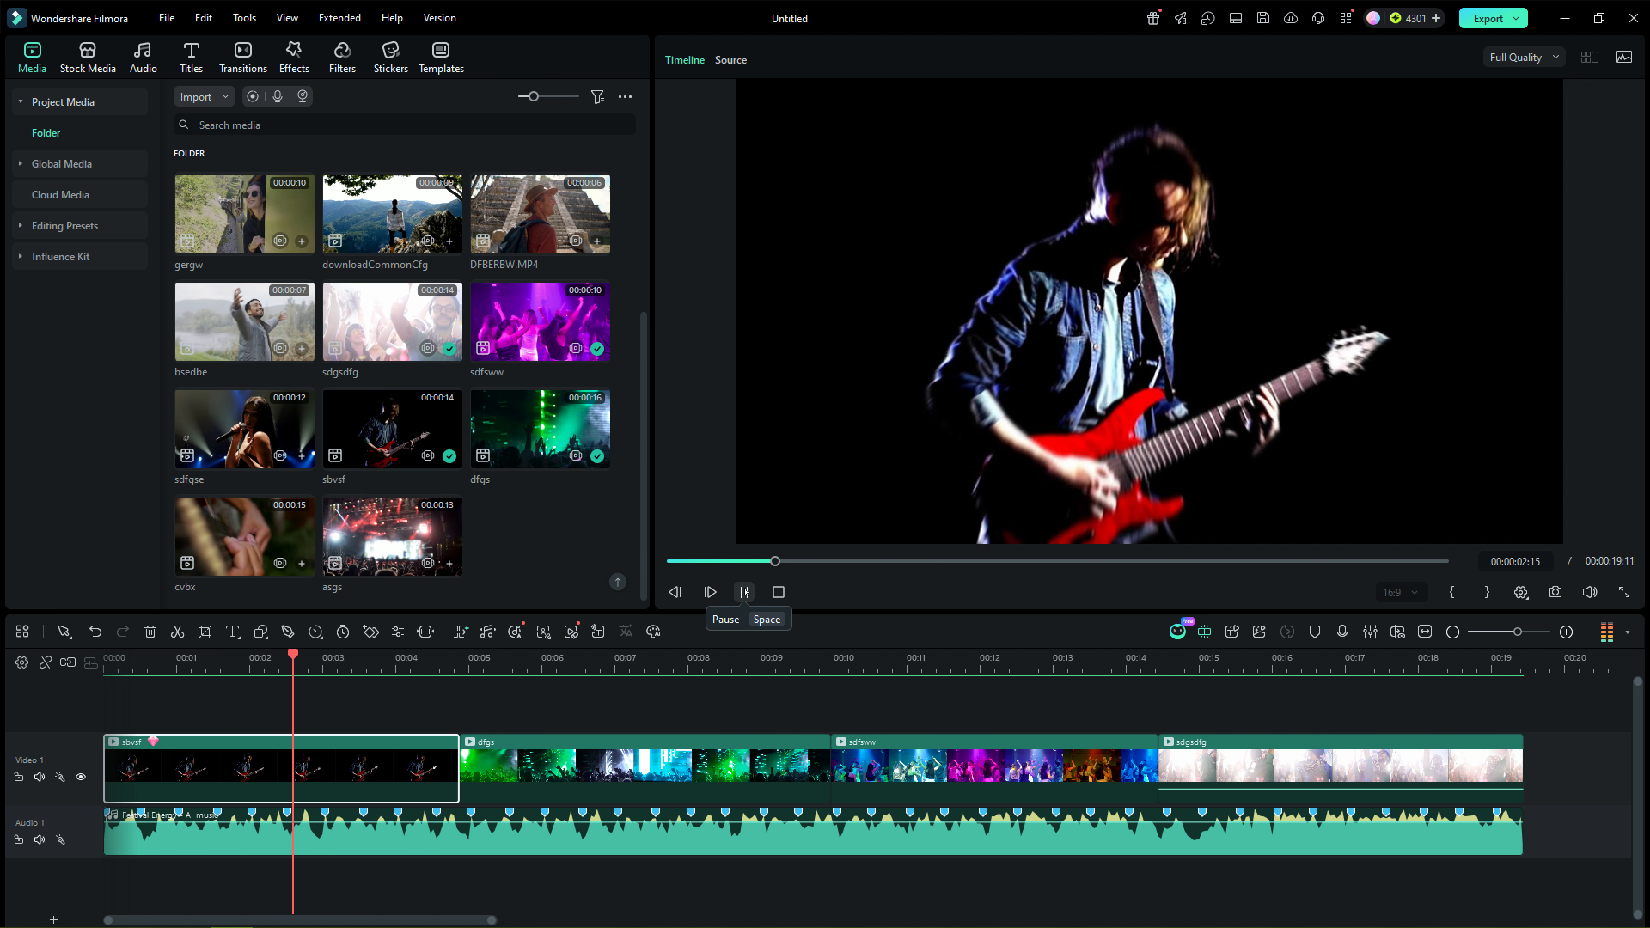
left_click(745, 592)
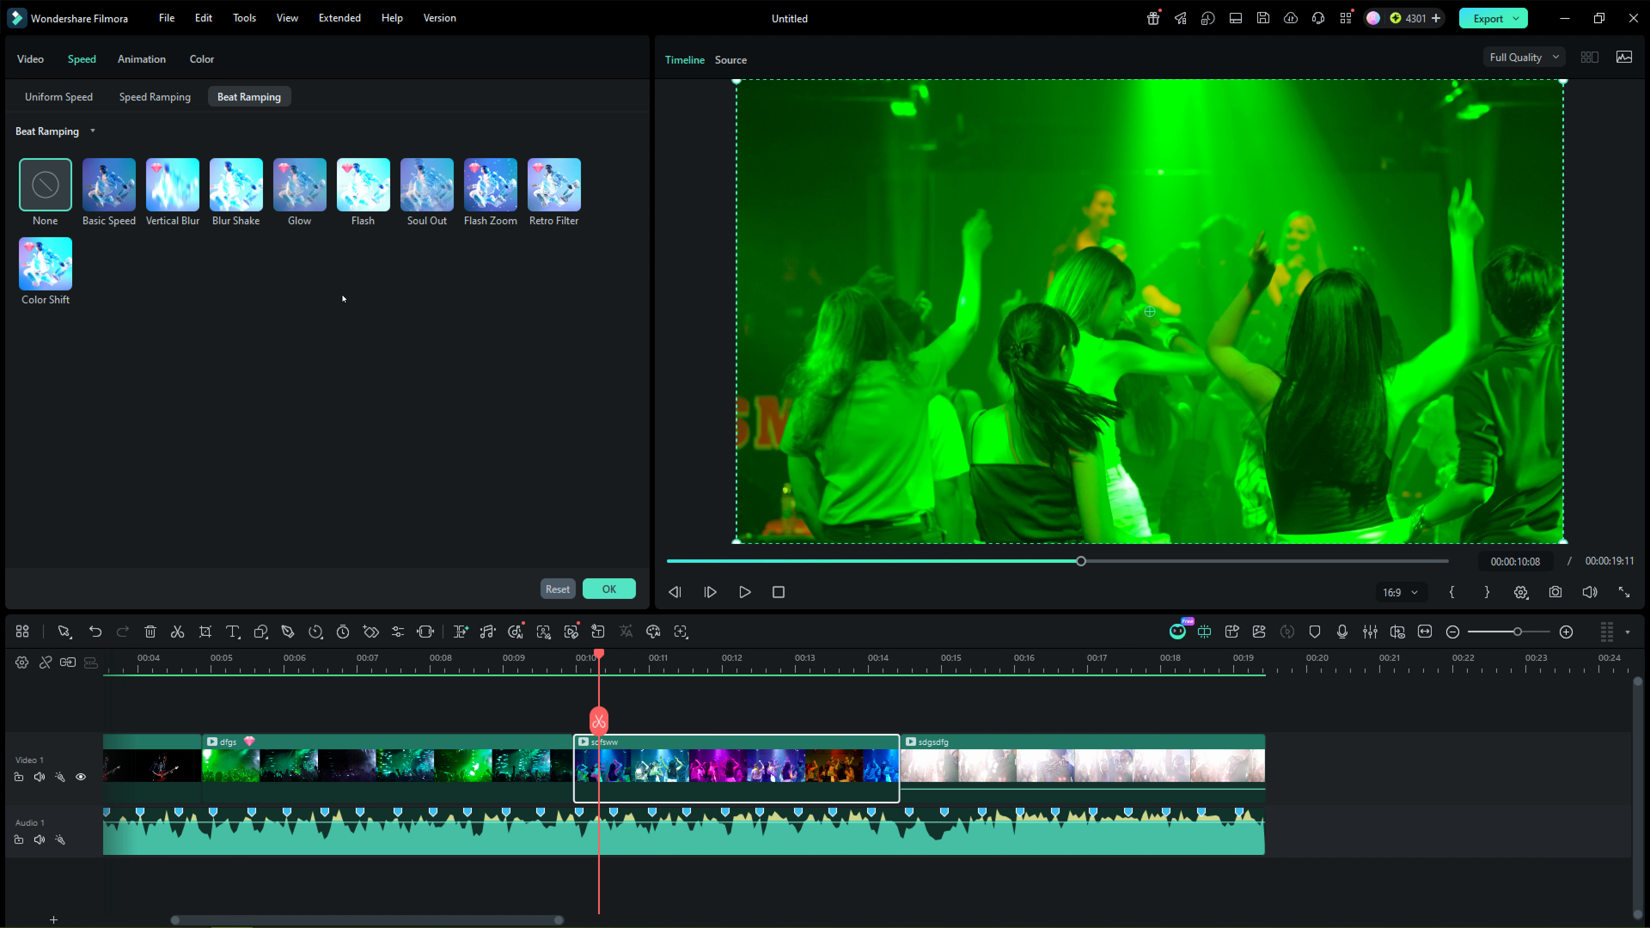
Step: Apply Soul Out beat ramping to the sdfsww clip with ramp speed Faster and intensity 60, and preview it
left_click(432, 185)
left_click(234, 399)
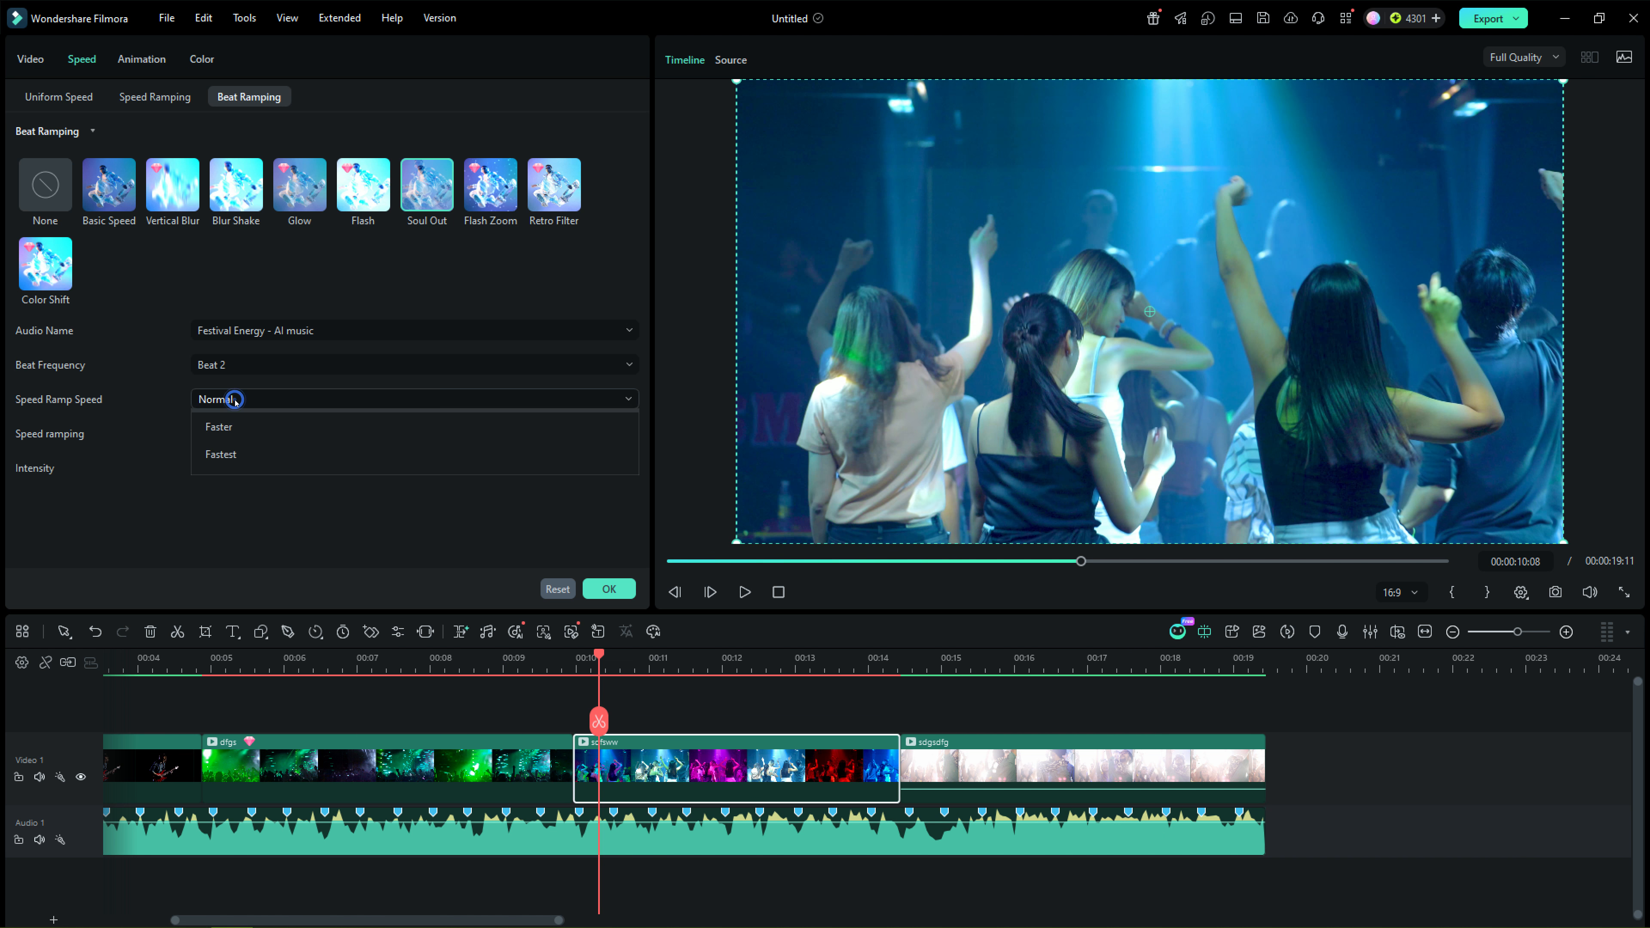
left_click(219, 459)
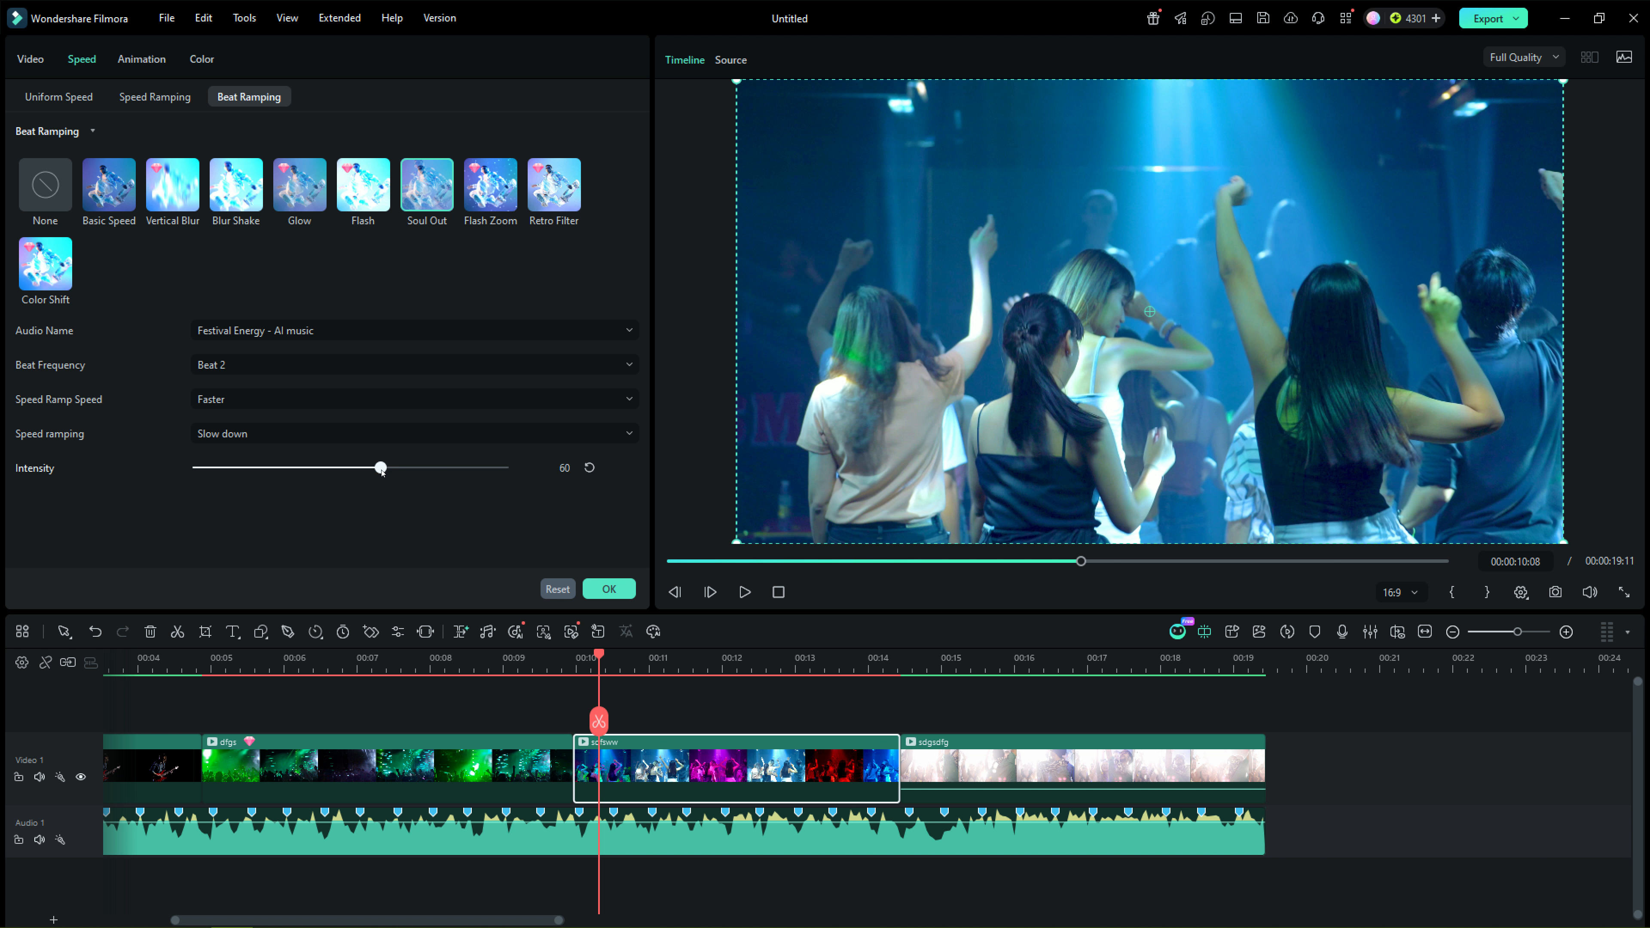
left_click(609, 589)
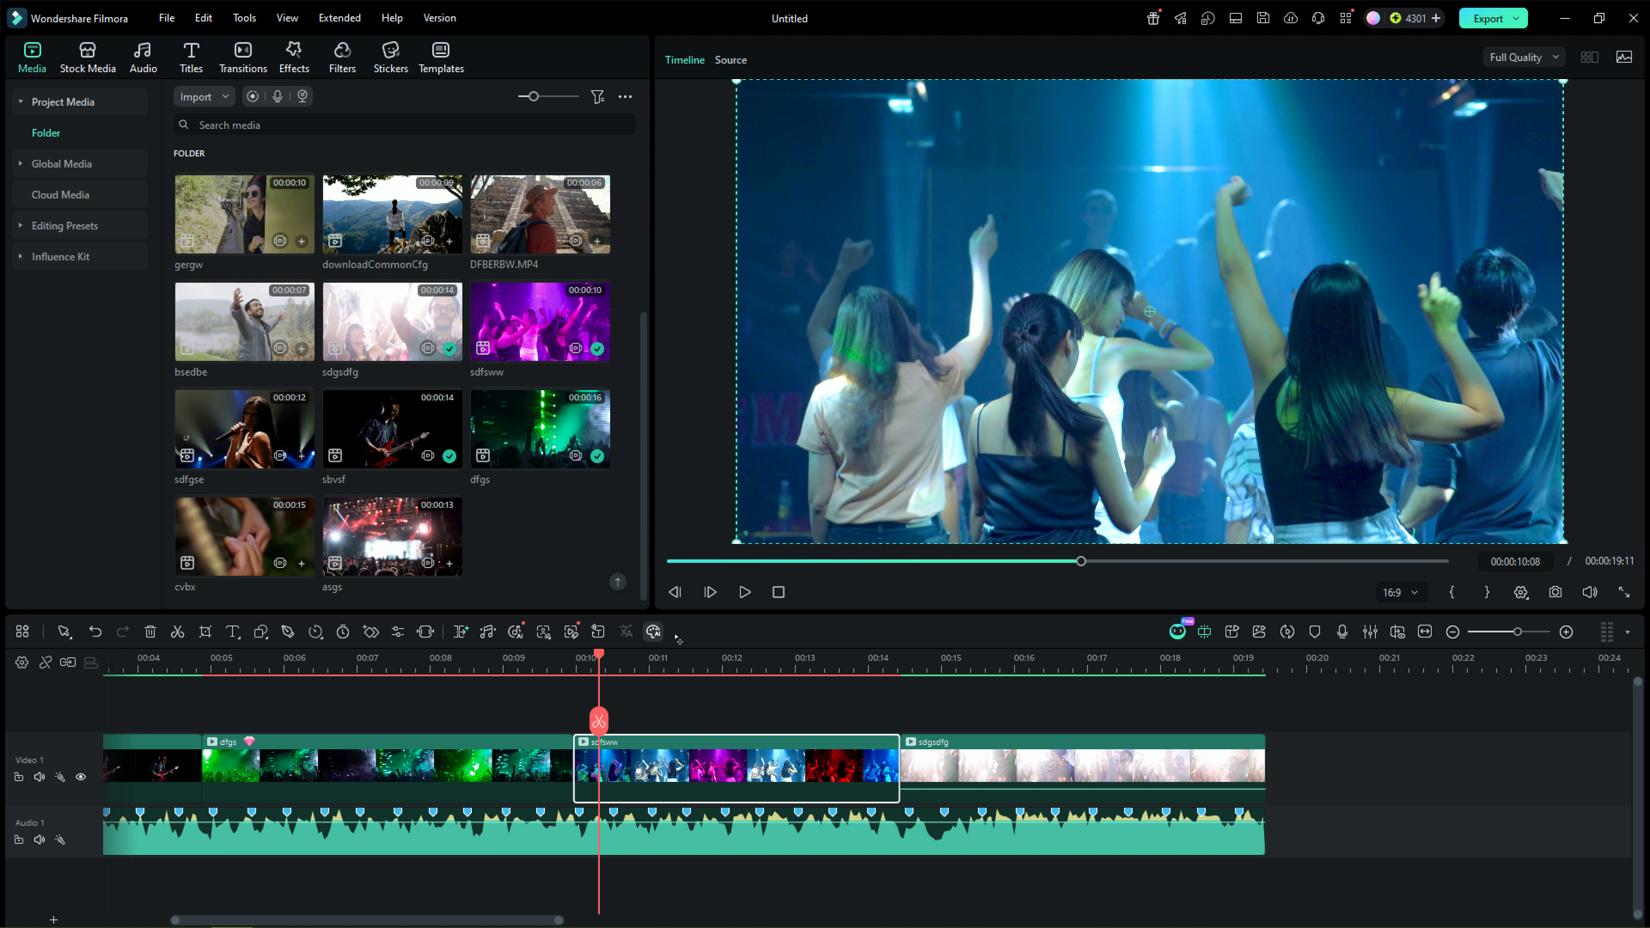
left_click(745, 593)
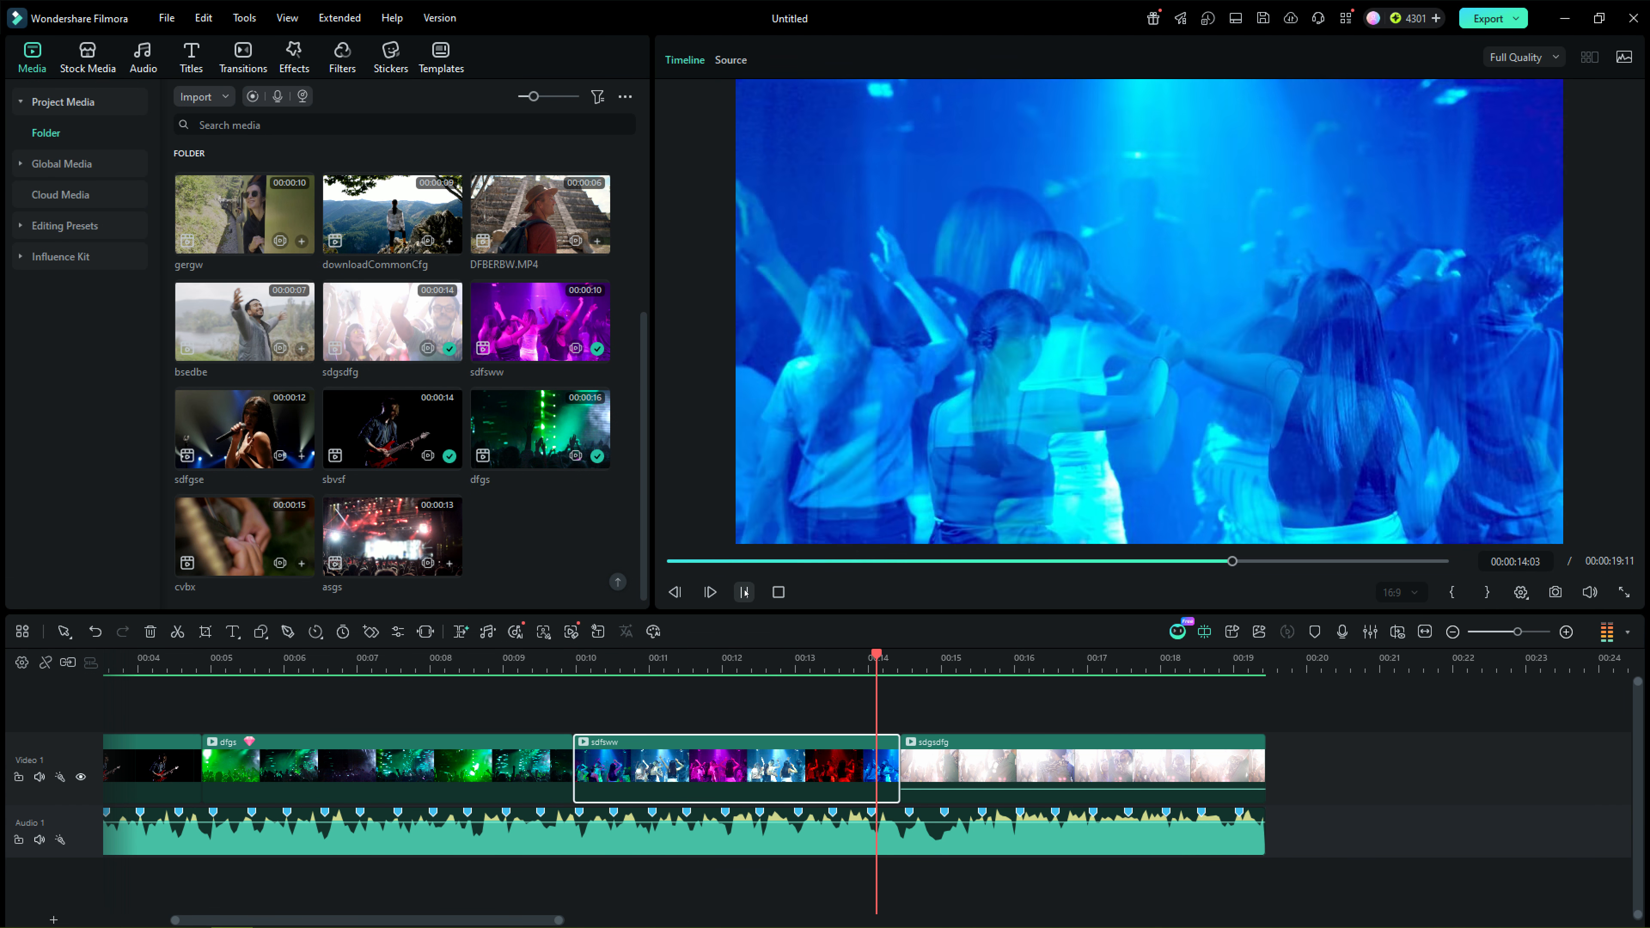
left_click(746, 592)
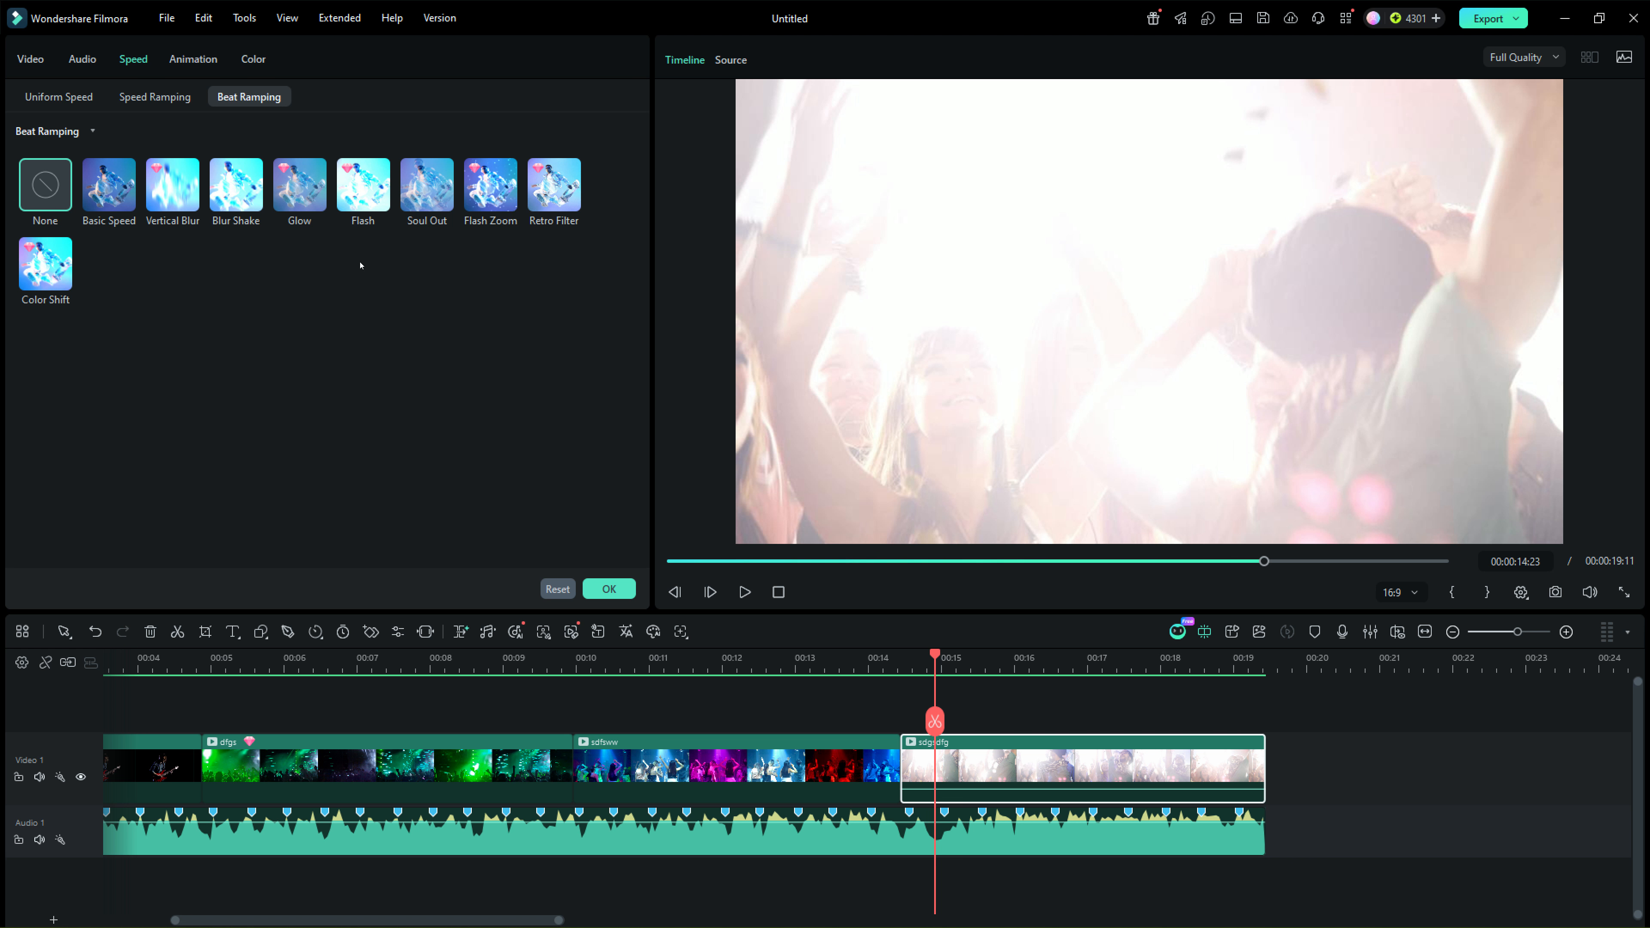
Step: Apply the Flash Zoom beat ramping preset to the last clip, sdgsdfg, and play it back
left_click(488, 193)
left_click(744, 592)
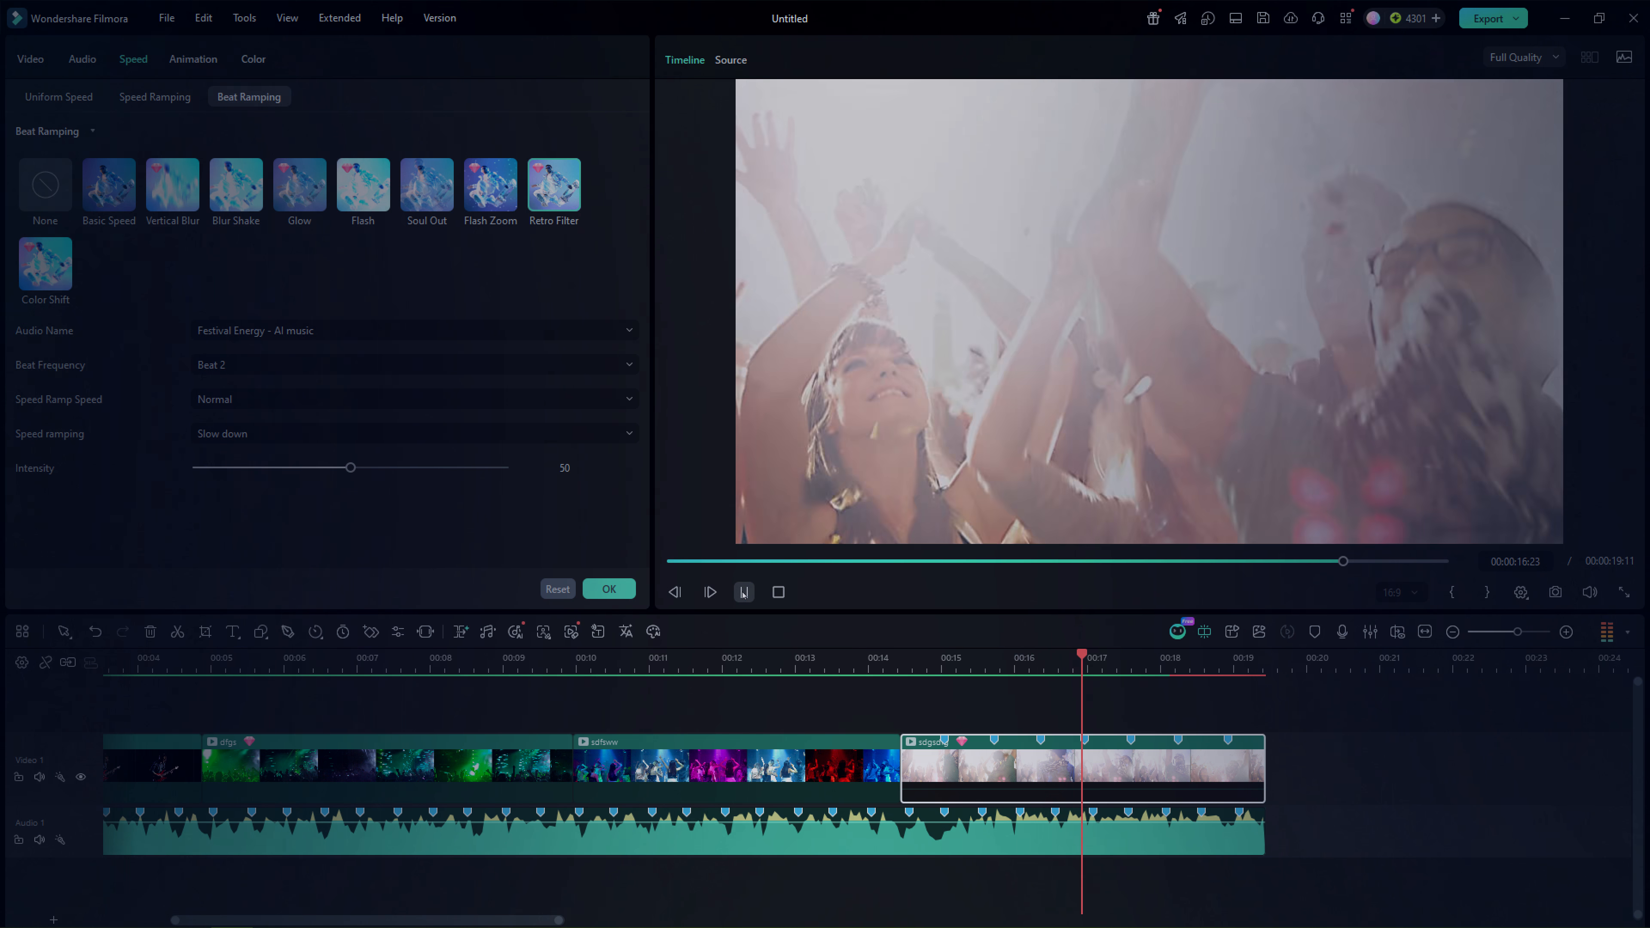
left_click(744, 594)
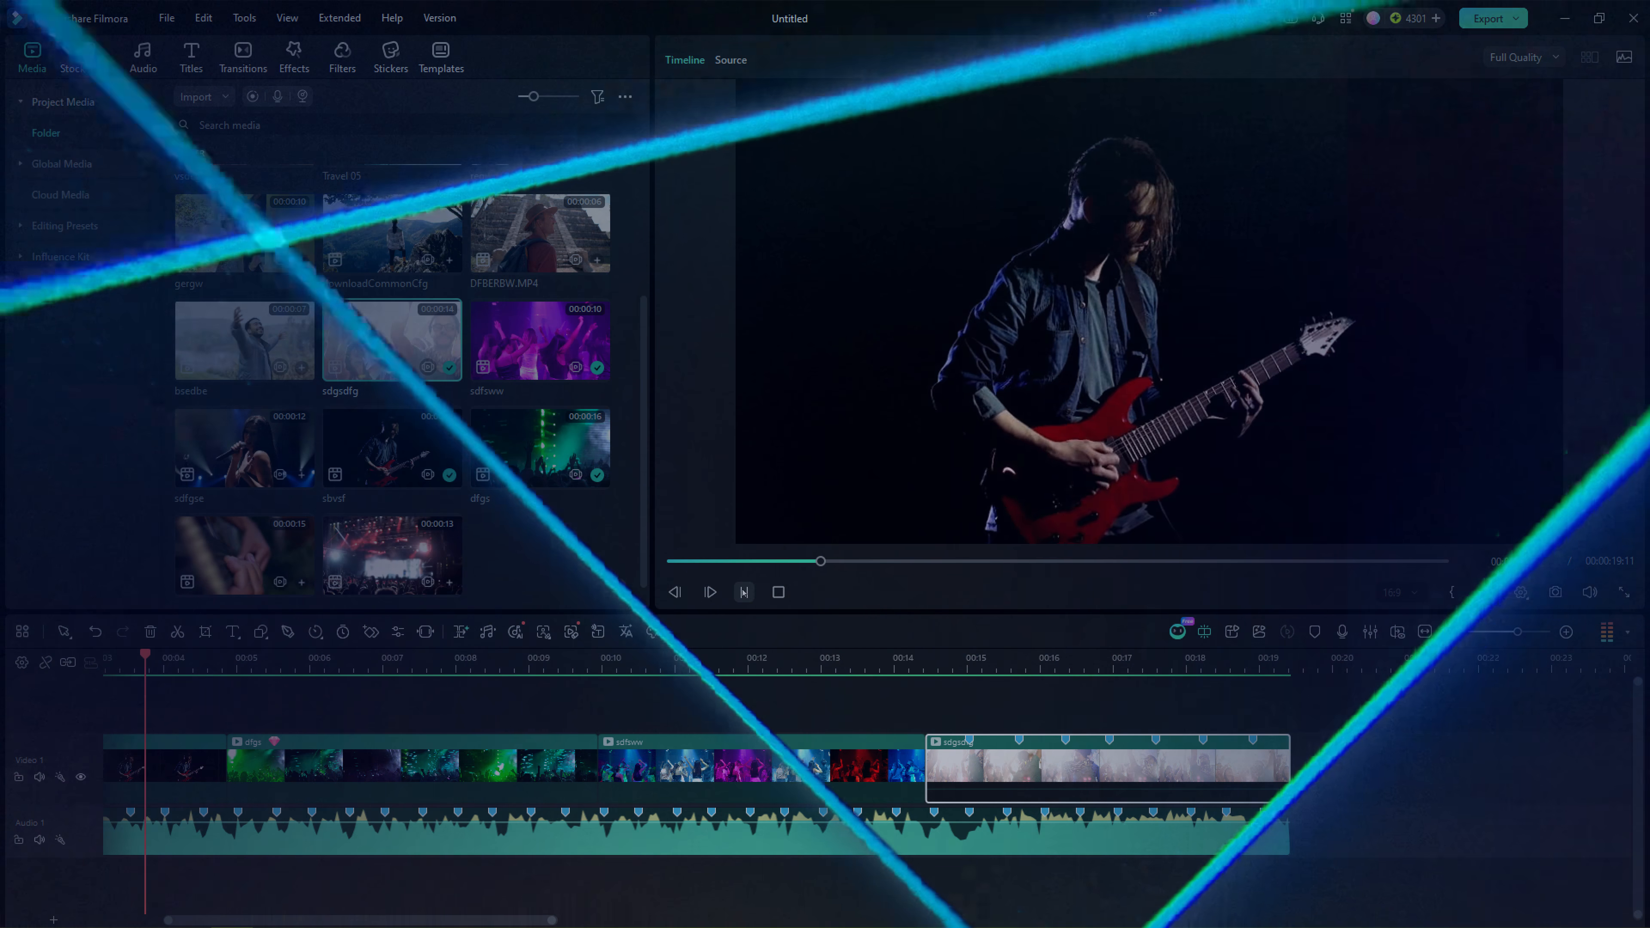